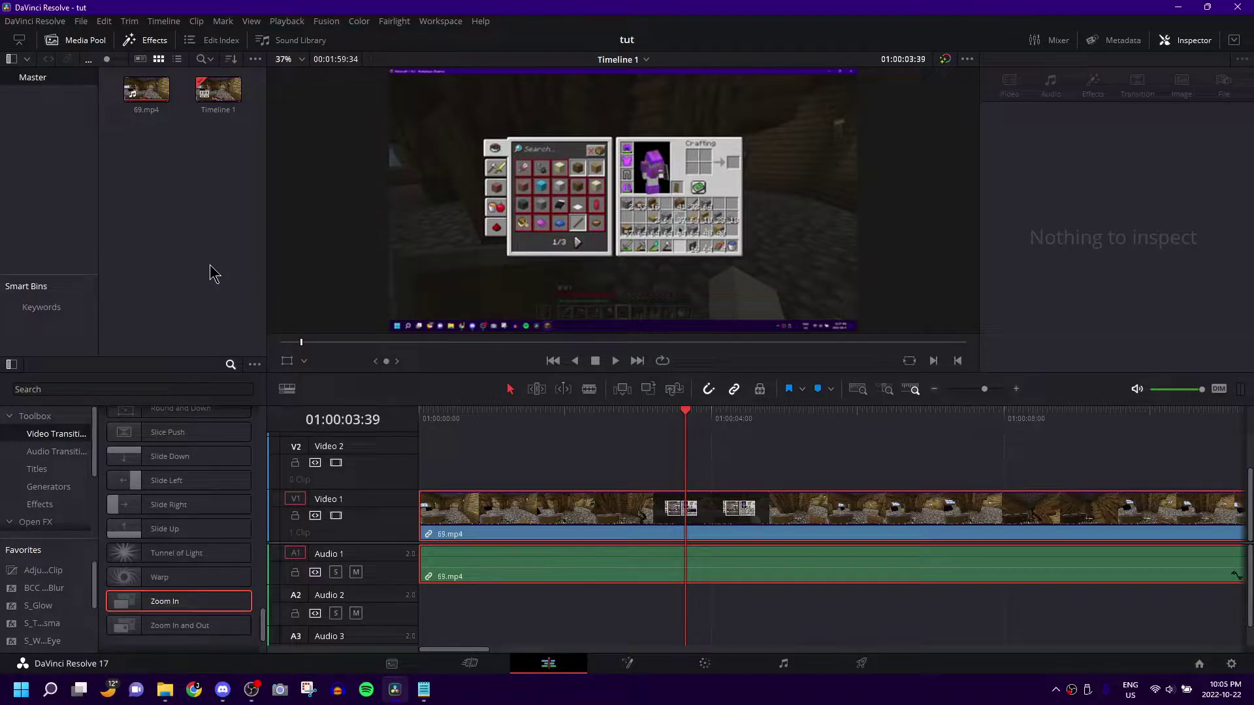
Step: Slip the 69.mp4 clip on V1 so it skips the inventory footage and starts at the house
click(738, 418)
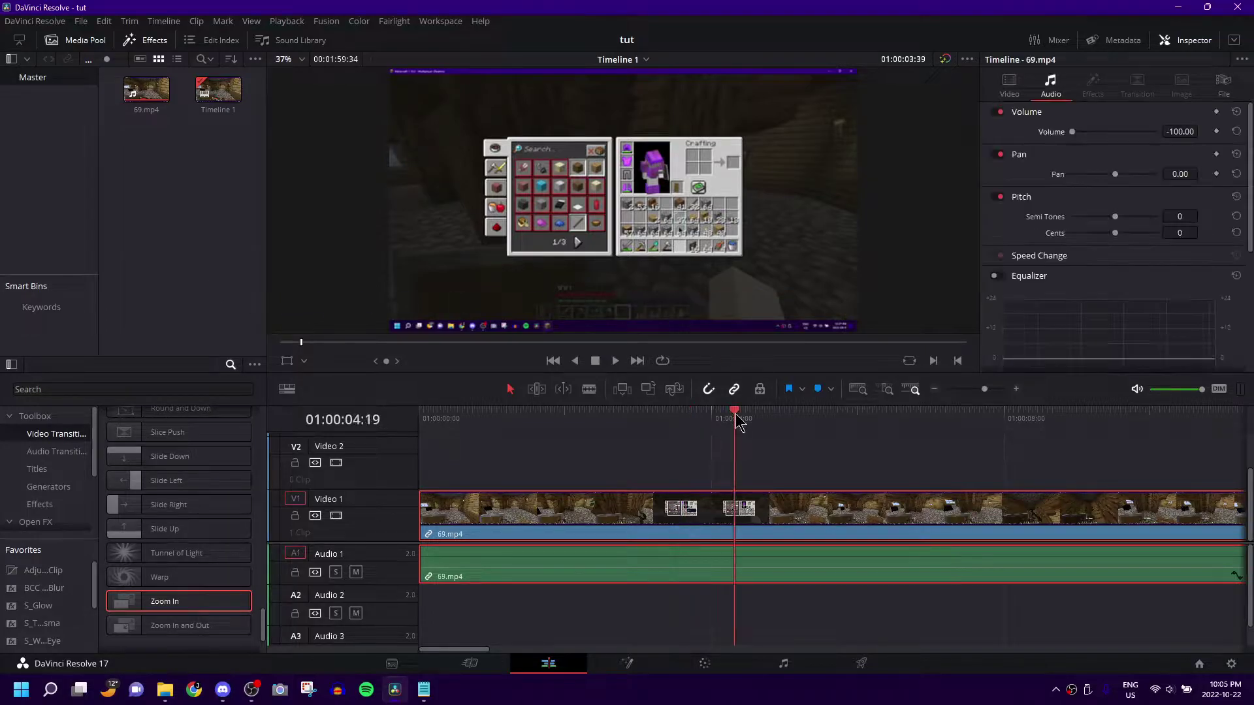
click(883, 418)
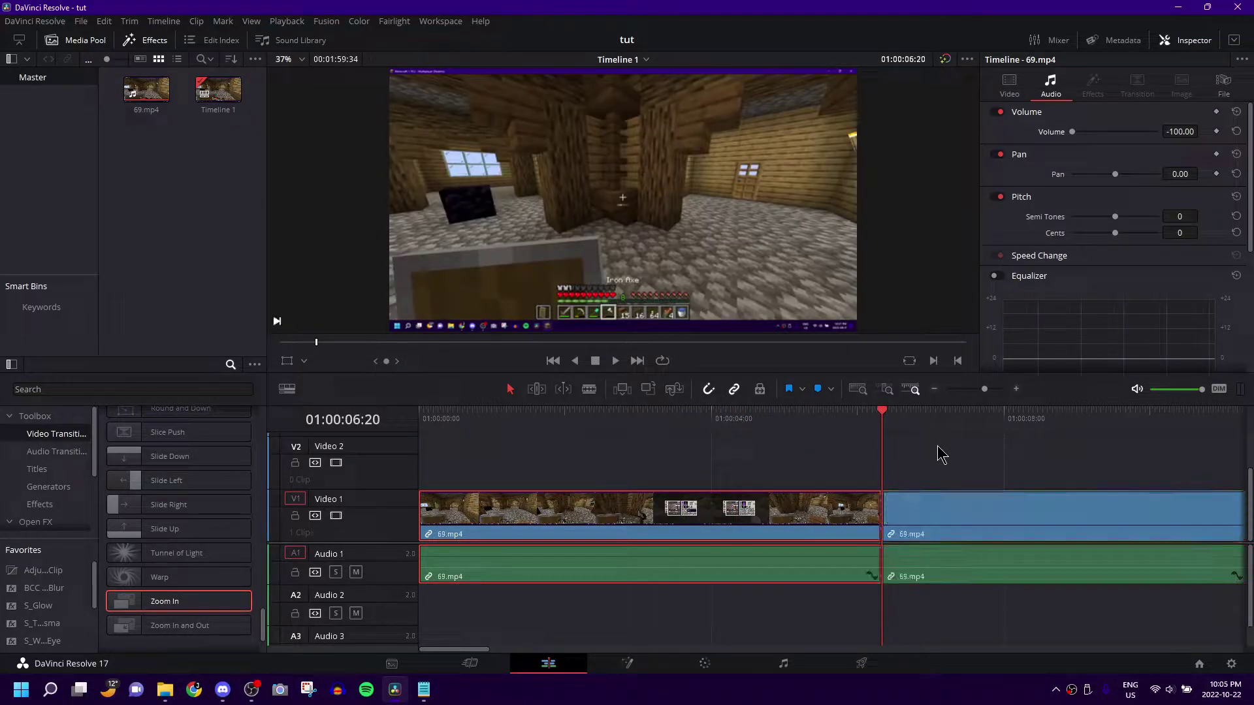
drag(938, 503, 480, 439)
Step: Play back the edited clip from near its start and save the project
click(475, 436)
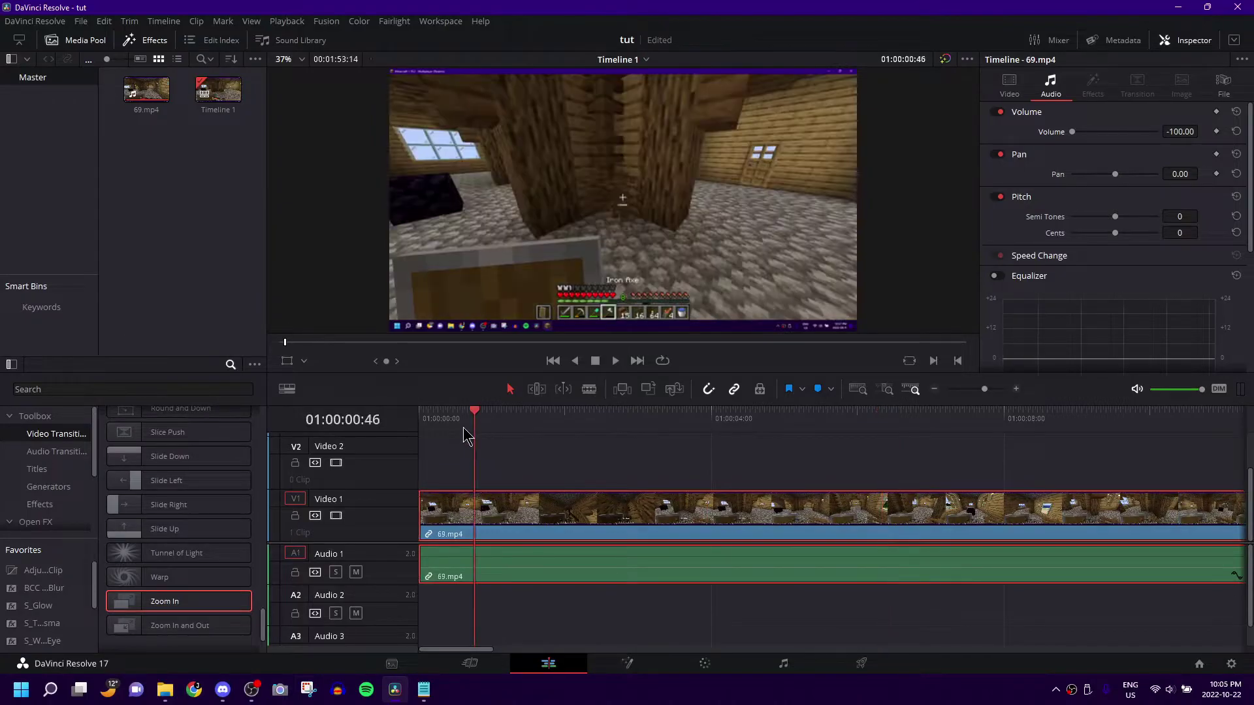
key(space)
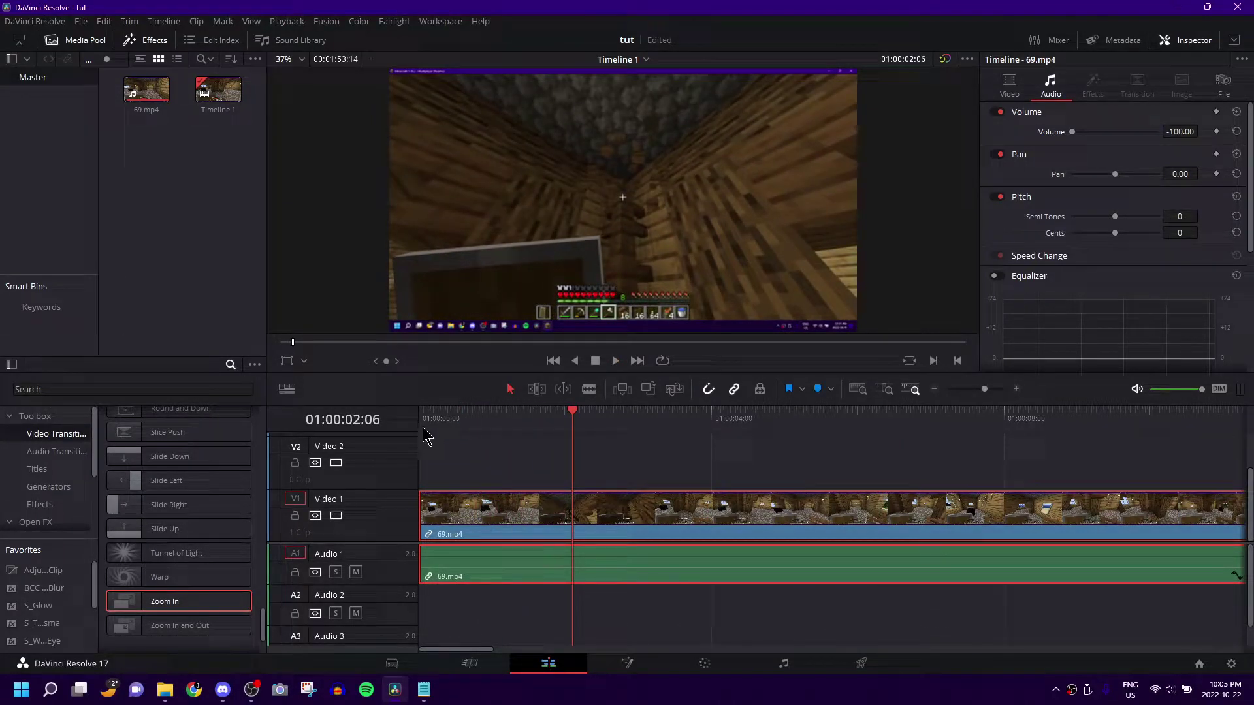
key(ctrl+s)
Step: Search the Open FX effects for 'film', correcting the mistyped 'old fi'
scroll(56, 486, down, 1)
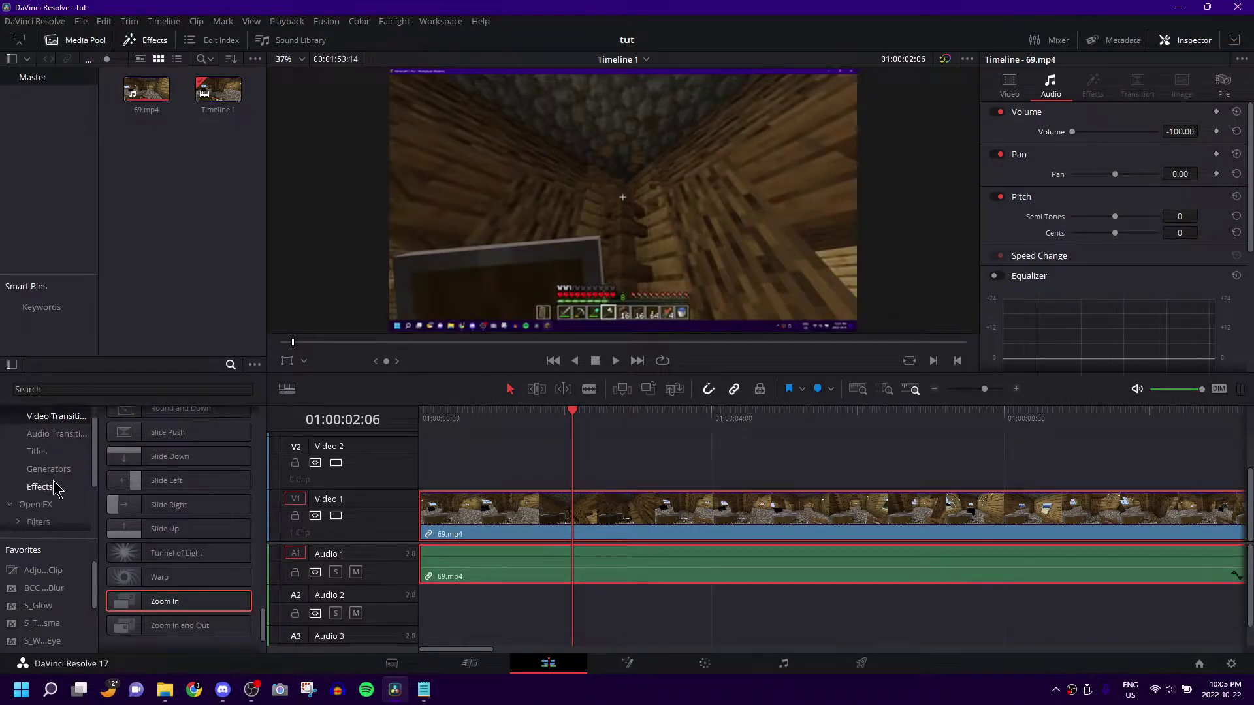
click(47, 508)
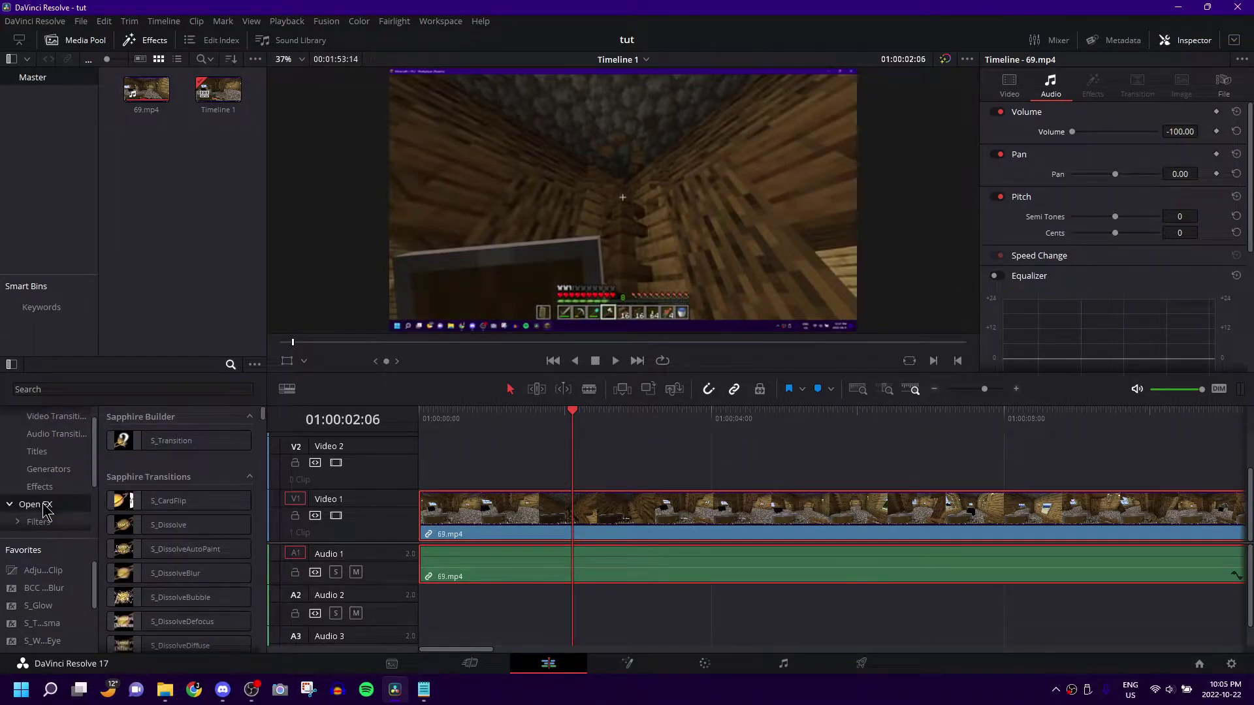
click(133, 387)
text(o)
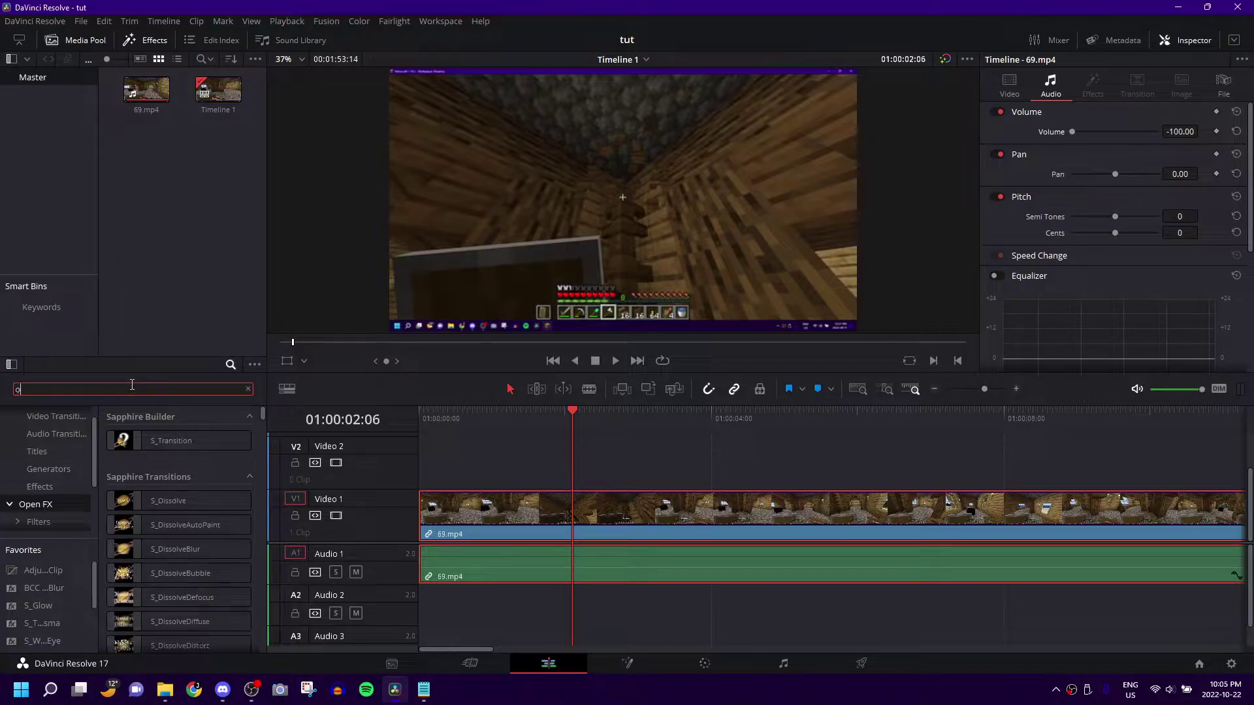
text(ld fi)
key(ctrl+a)
text(fil)
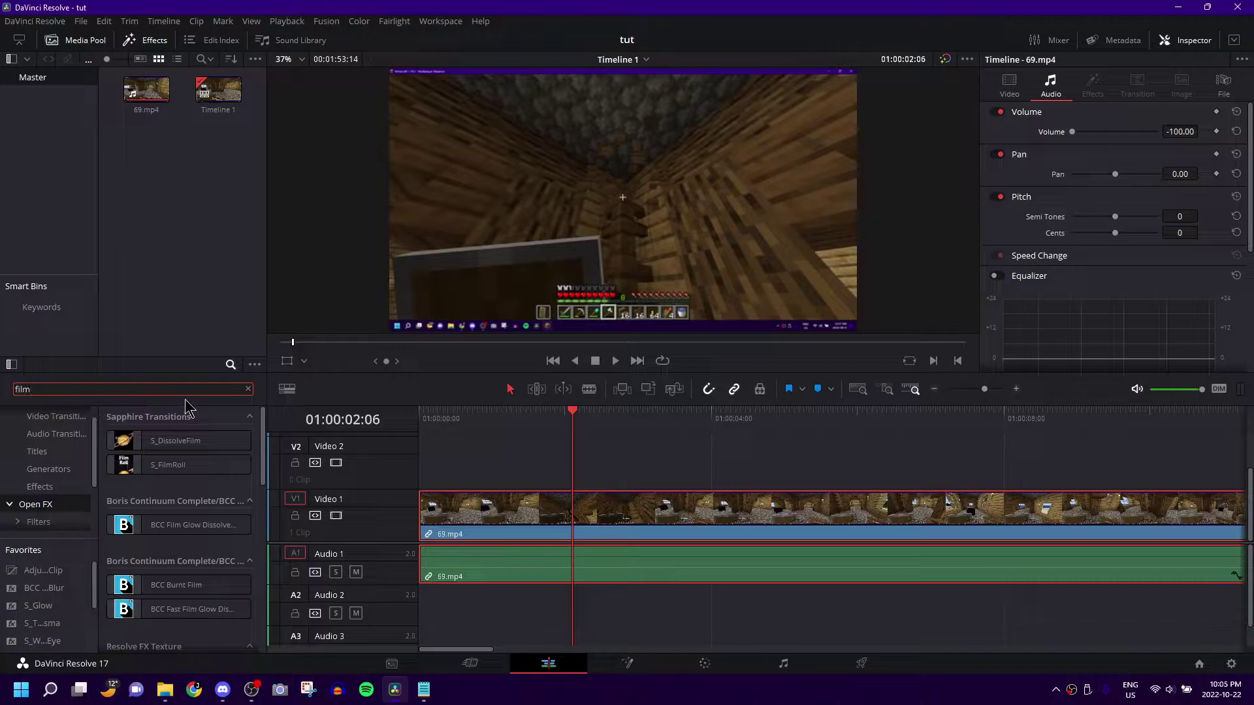
Step: Browse the film results: Film Damage, Film Grain and Sapphire's S_FilmDamage
scroll(166, 444, down, 3)
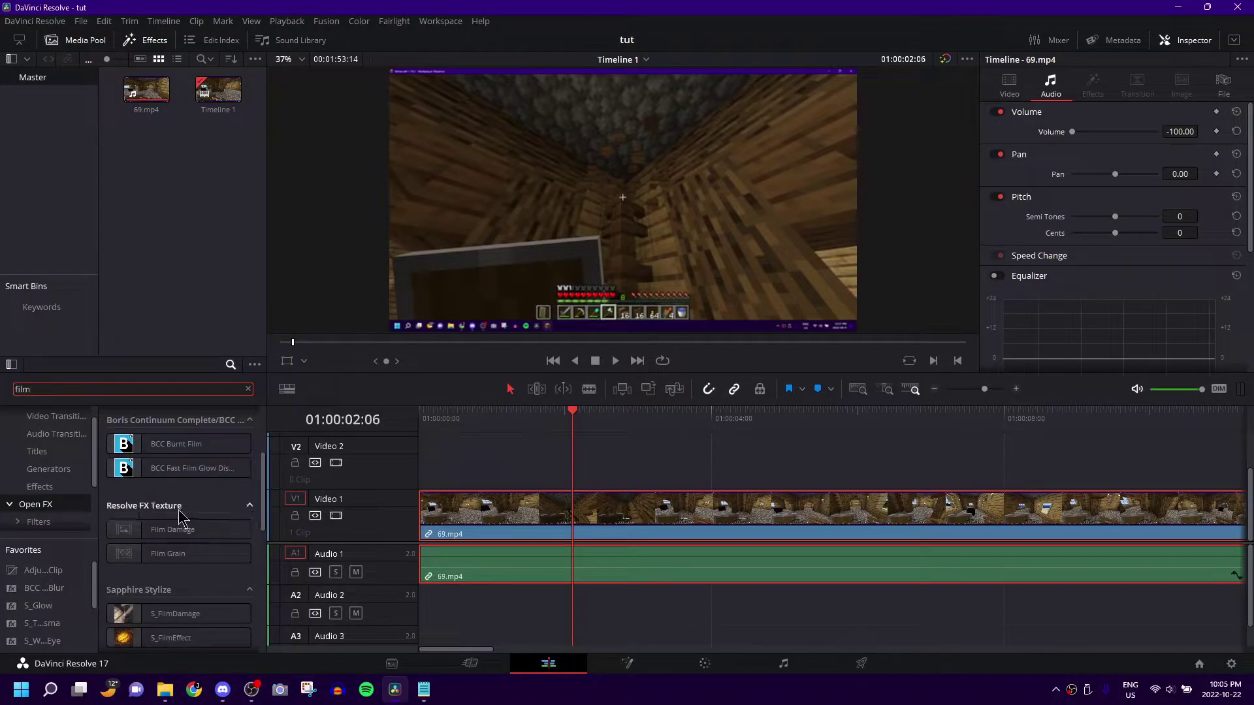
scroll(193, 509, down, 1)
scroll(188, 558, down, 2)
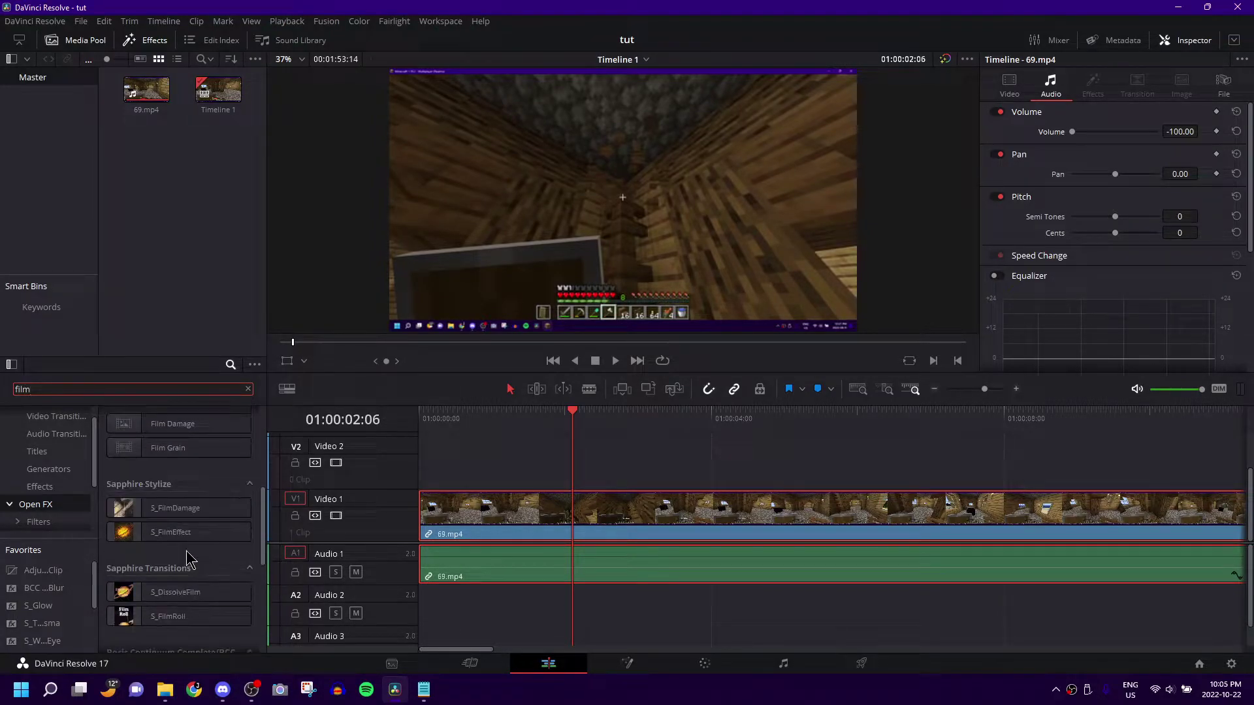
scroll(193, 563, down, 2)
scroll(194, 563, down, 1)
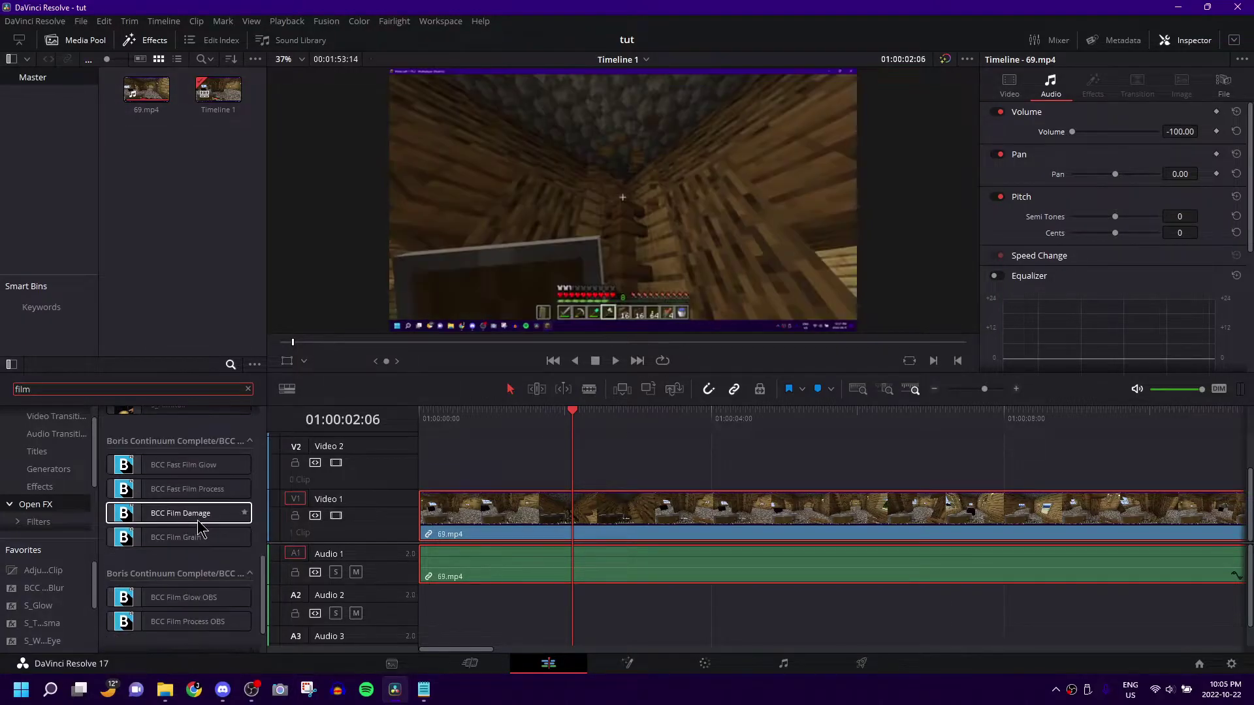
scroll(196, 525, down, 2)
scroll(198, 526, up, 6)
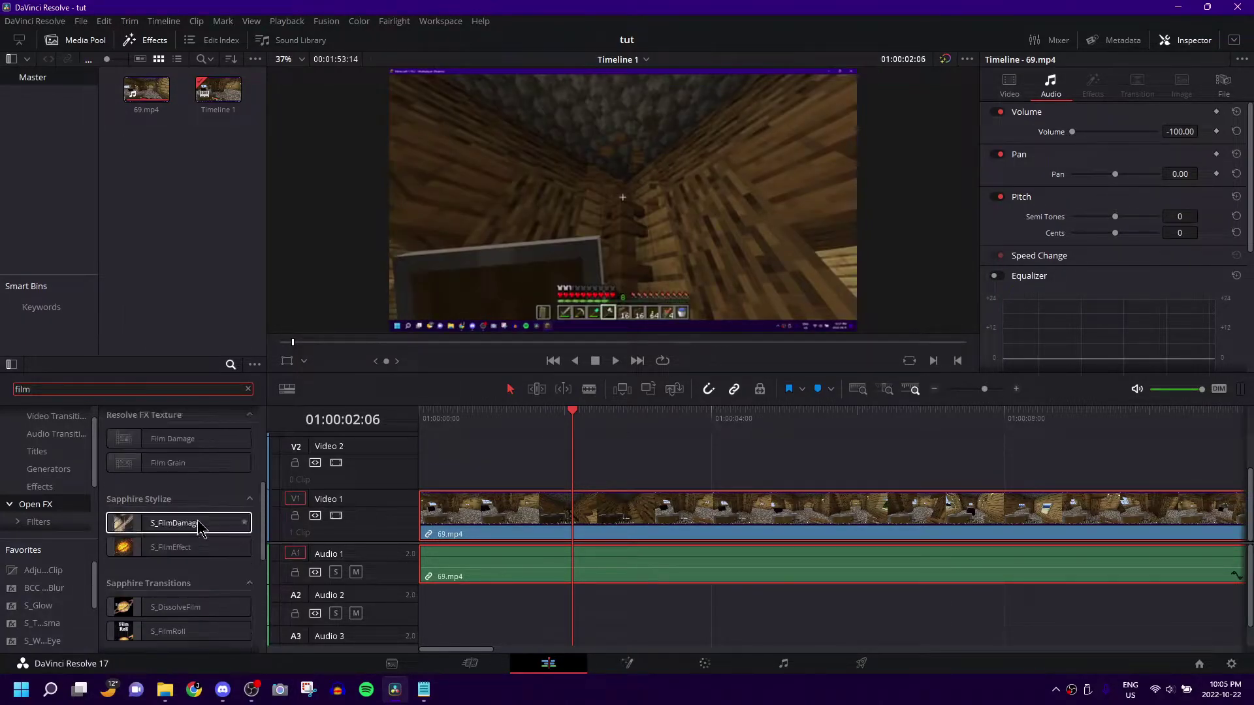
scroll(201, 536, up, 2)
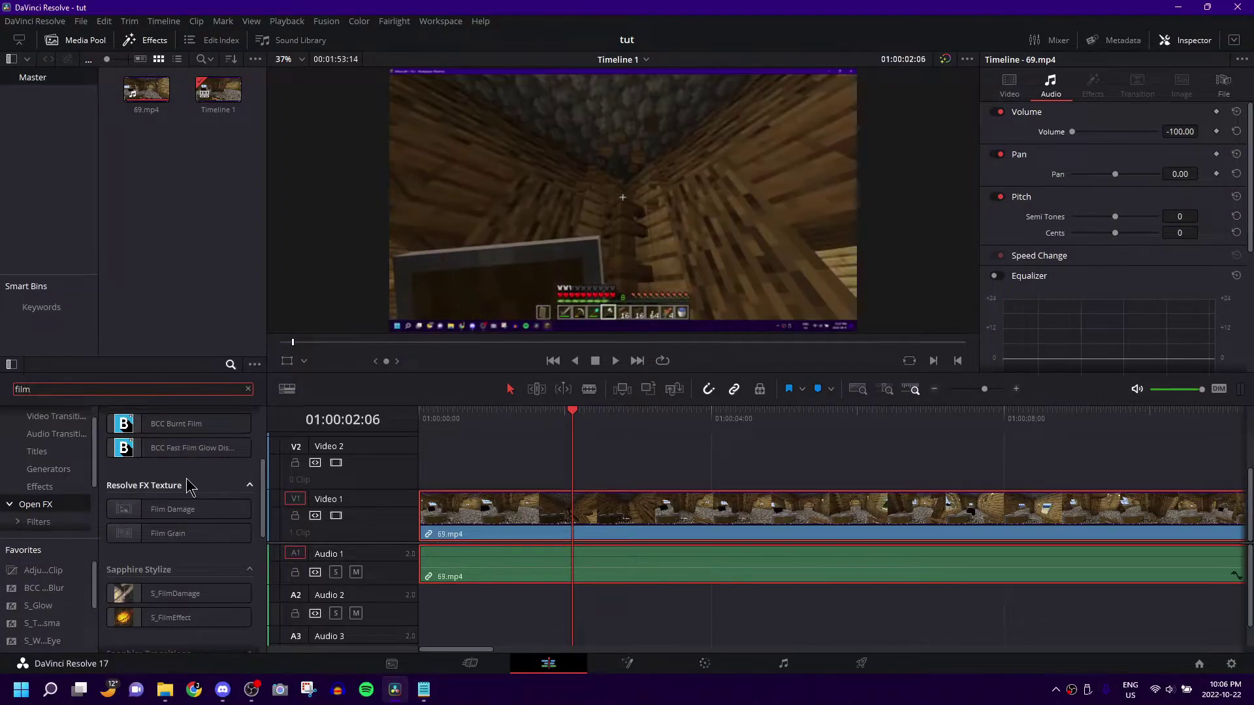
Step: Drop Film Damage onto the 69.mp4 clip and collapse its vignetting, dirt and scratch sections
drag(175, 513, 565, 530)
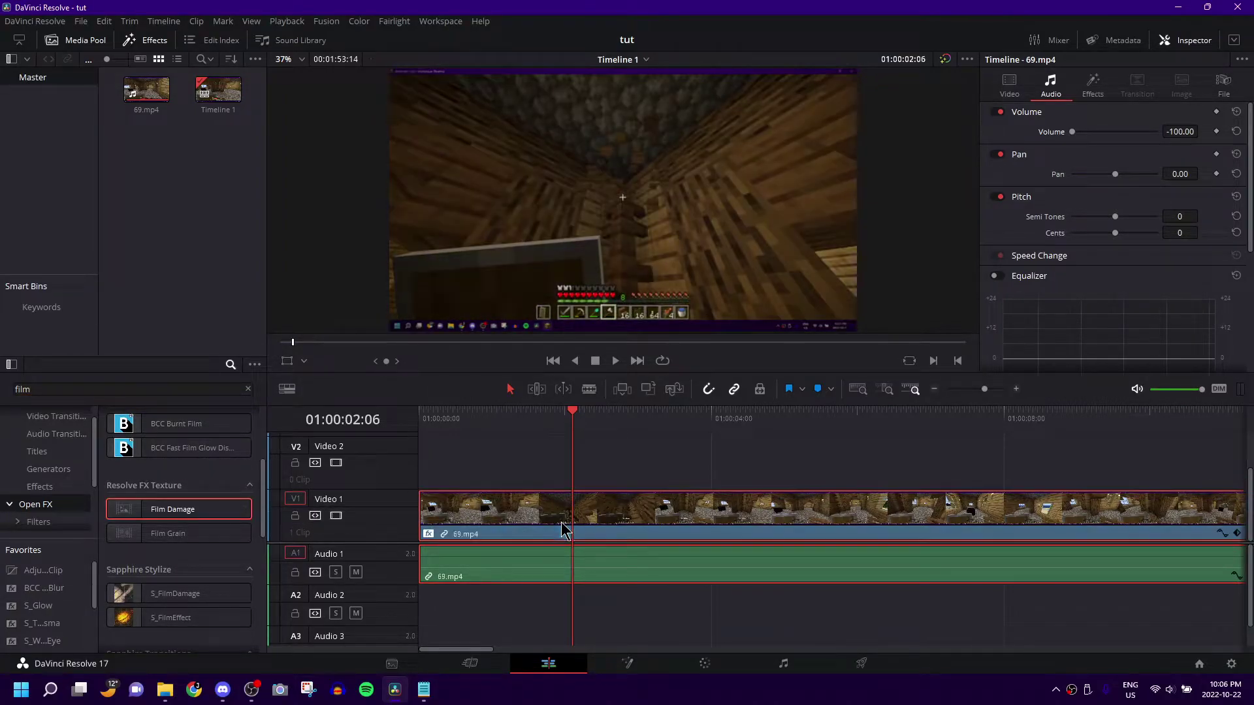
click(1093, 85)
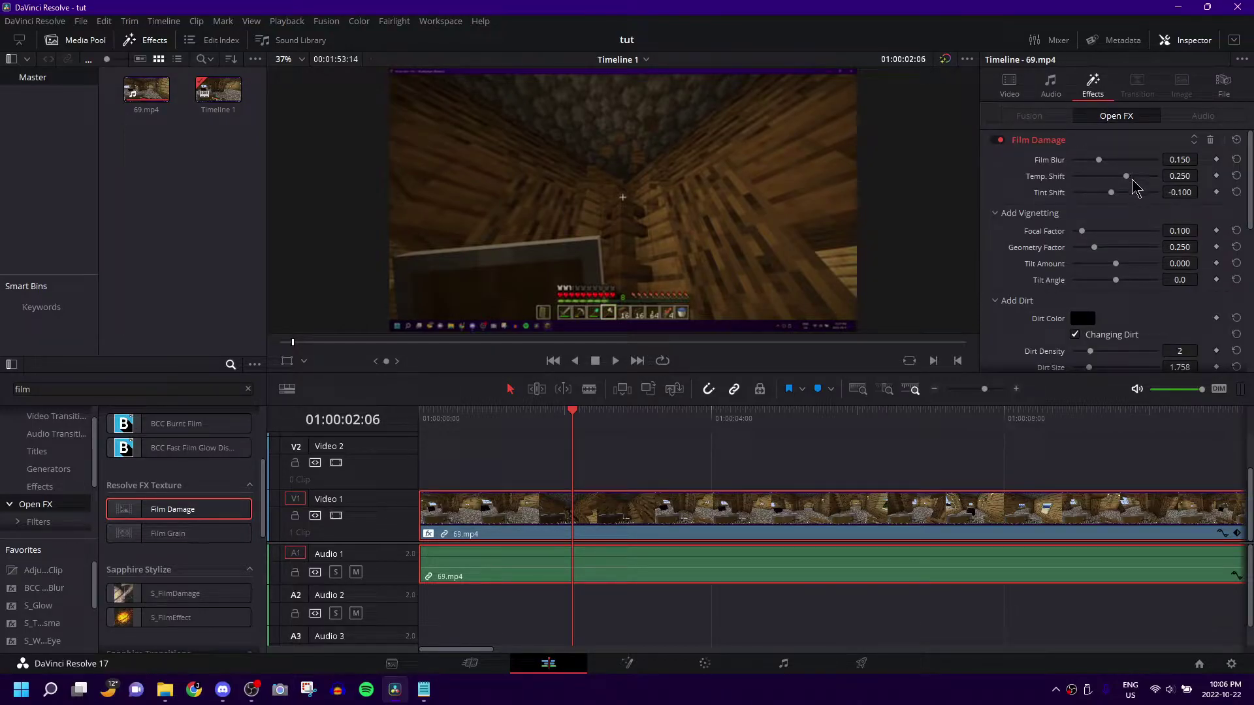
click(1053, 214)
click(1050, 234)
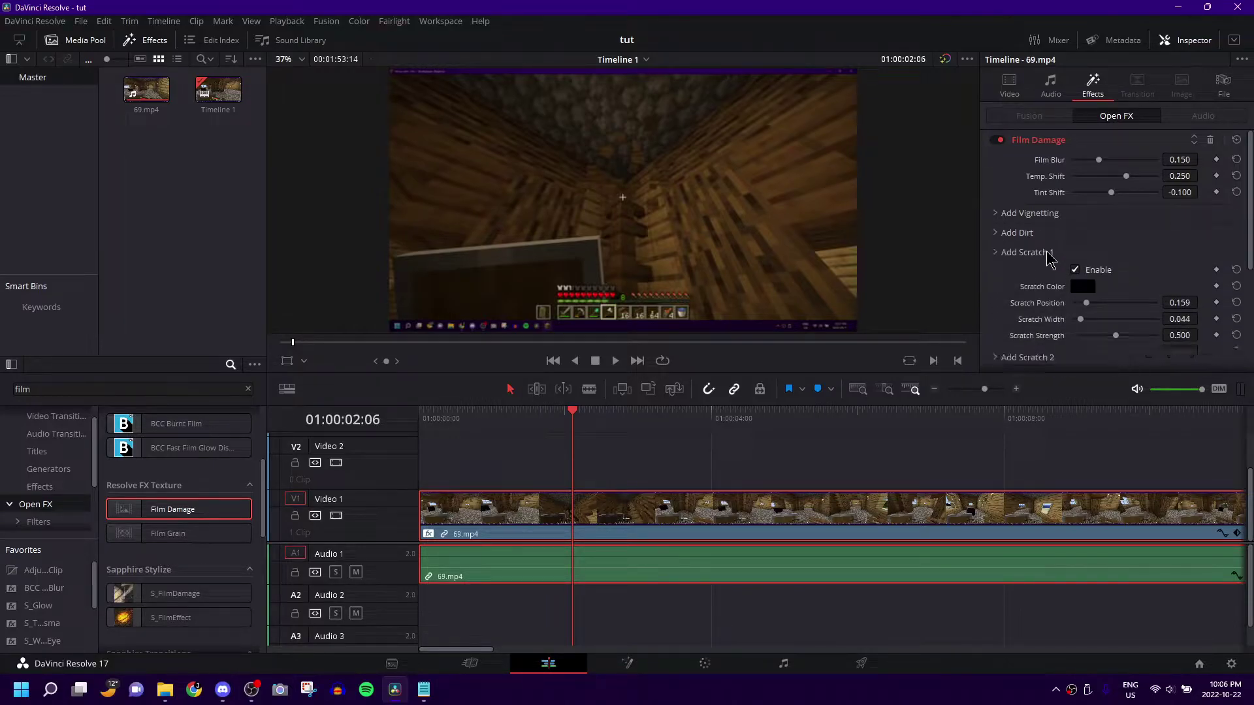
click(1049, 254)
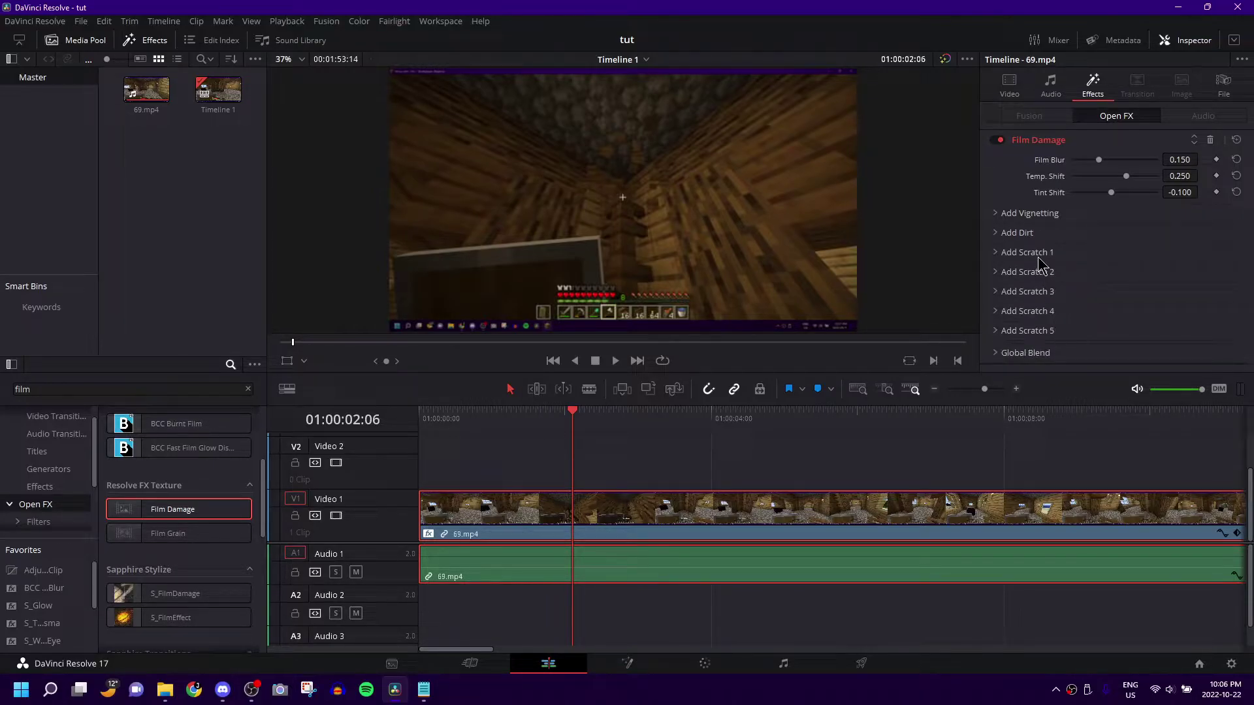
Step: Re-expand the scratch, dirt and vignetting sections and preview the film-damaged clip
click(1040, 253)
click(1038, 230)
click(1030, 214)
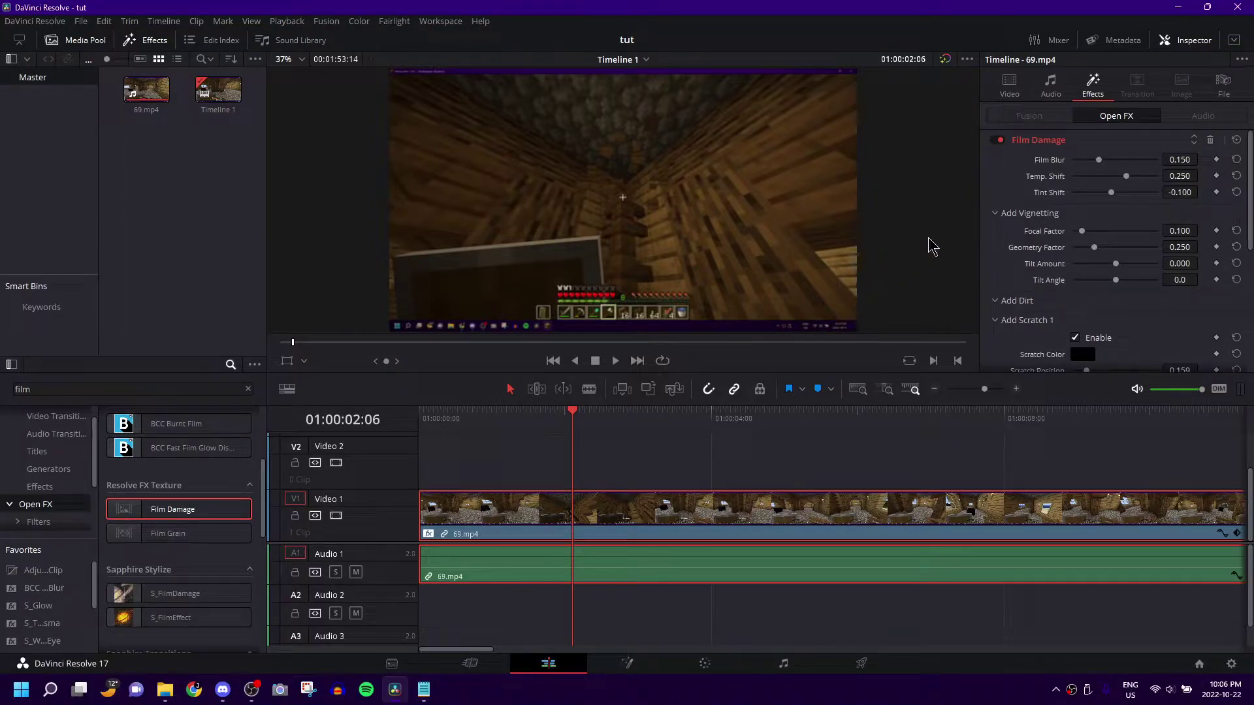
key(space)
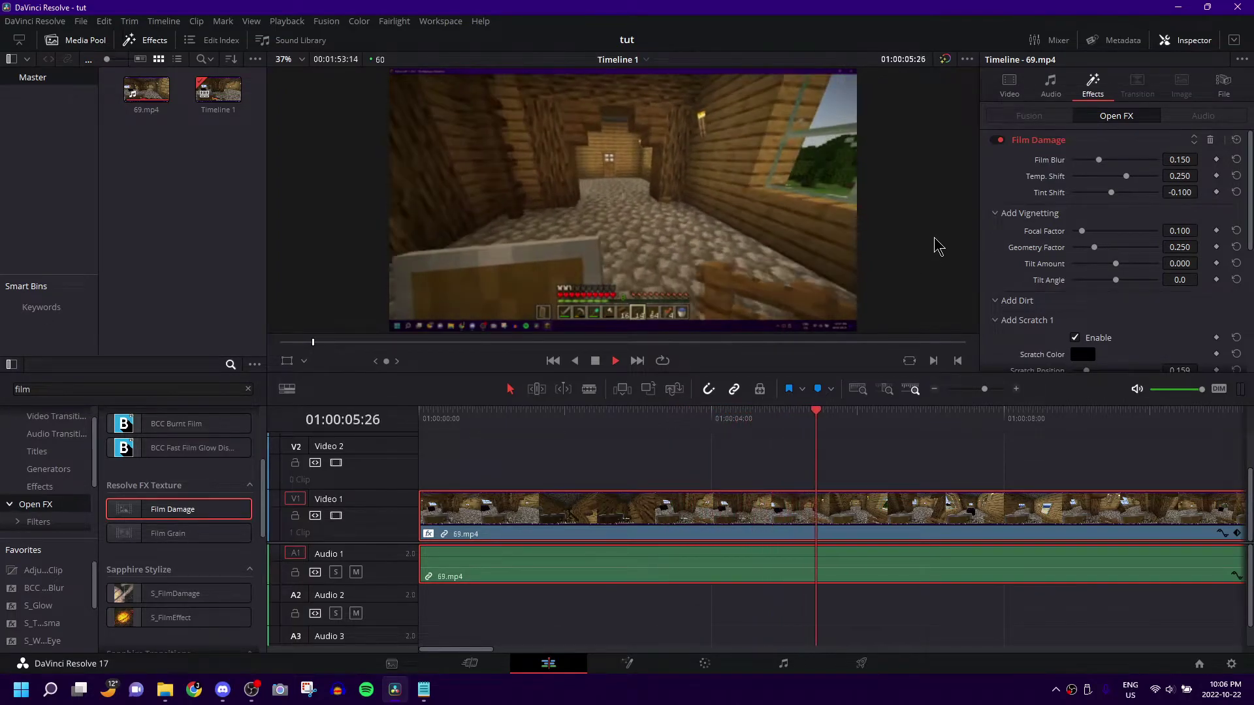
click(1209, 139)
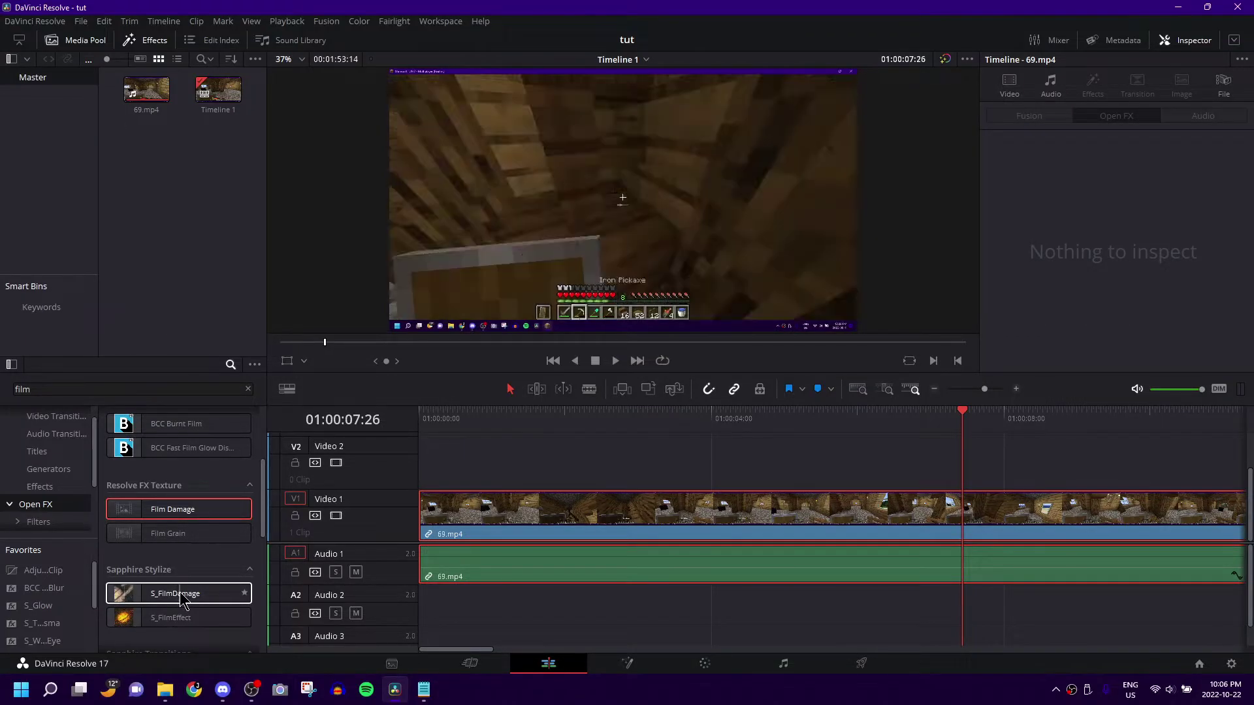
drag(182, 593, 703, 525)
key(space)
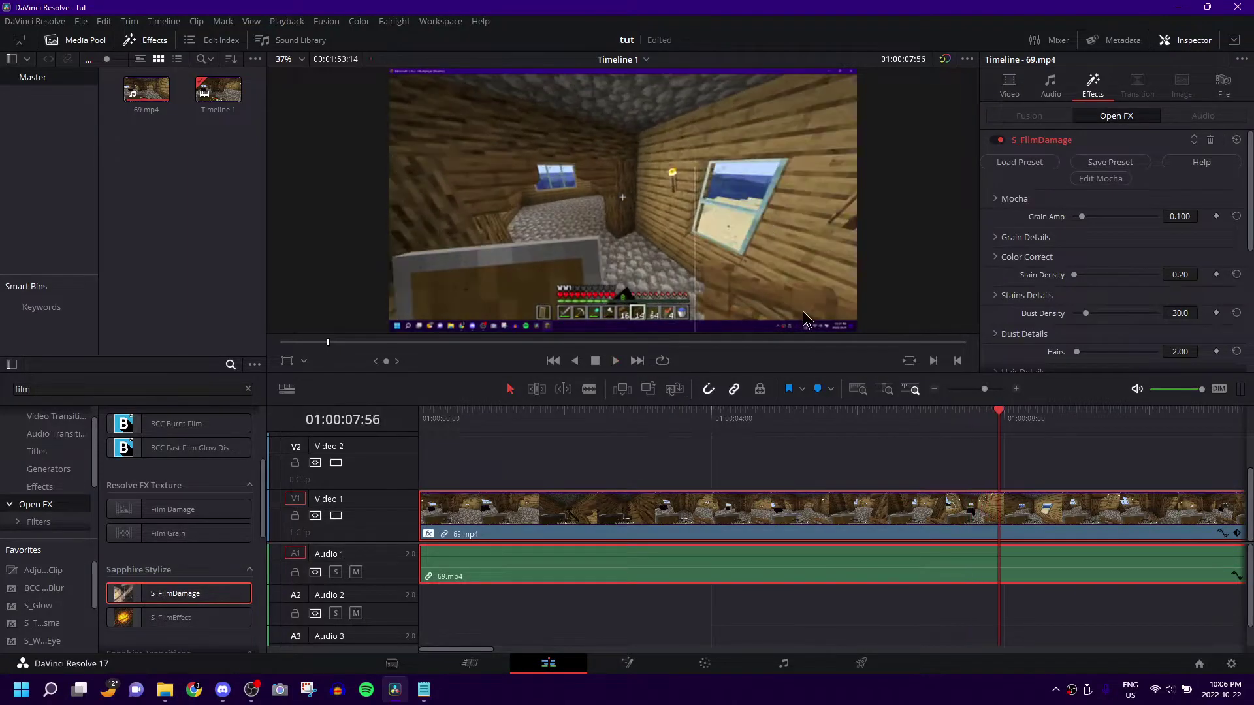
click(761, 410)
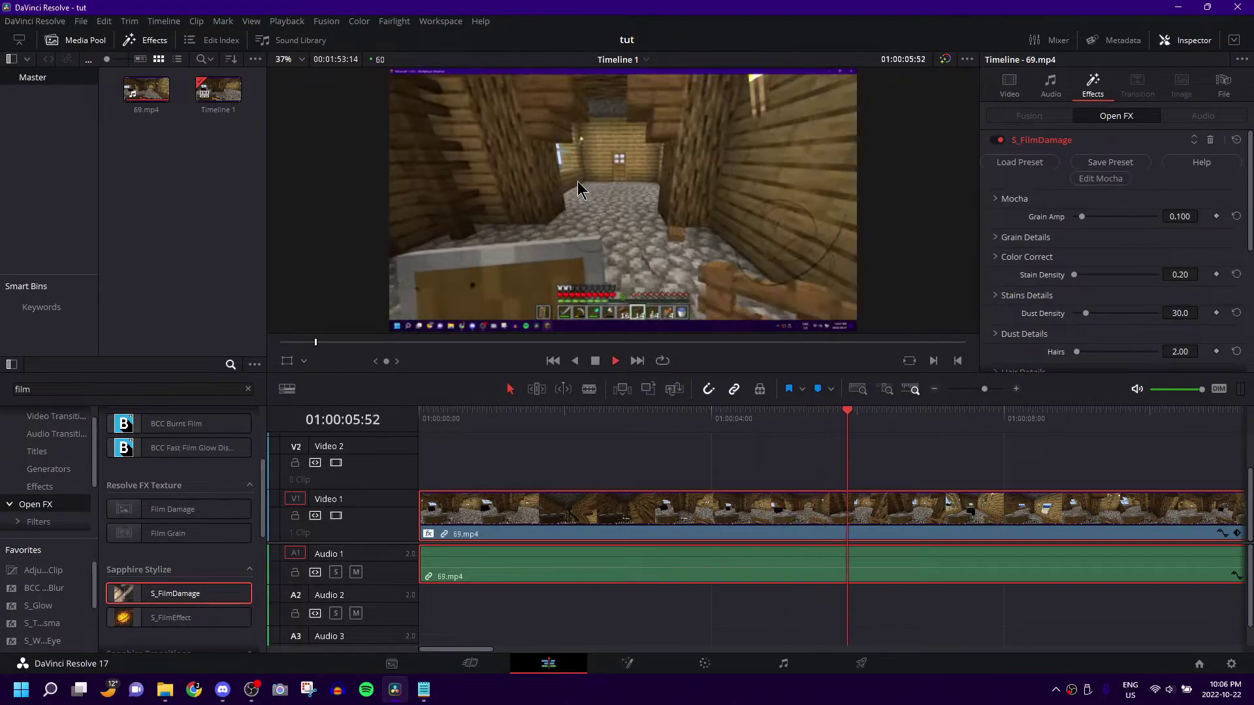
key(space)
key(space)
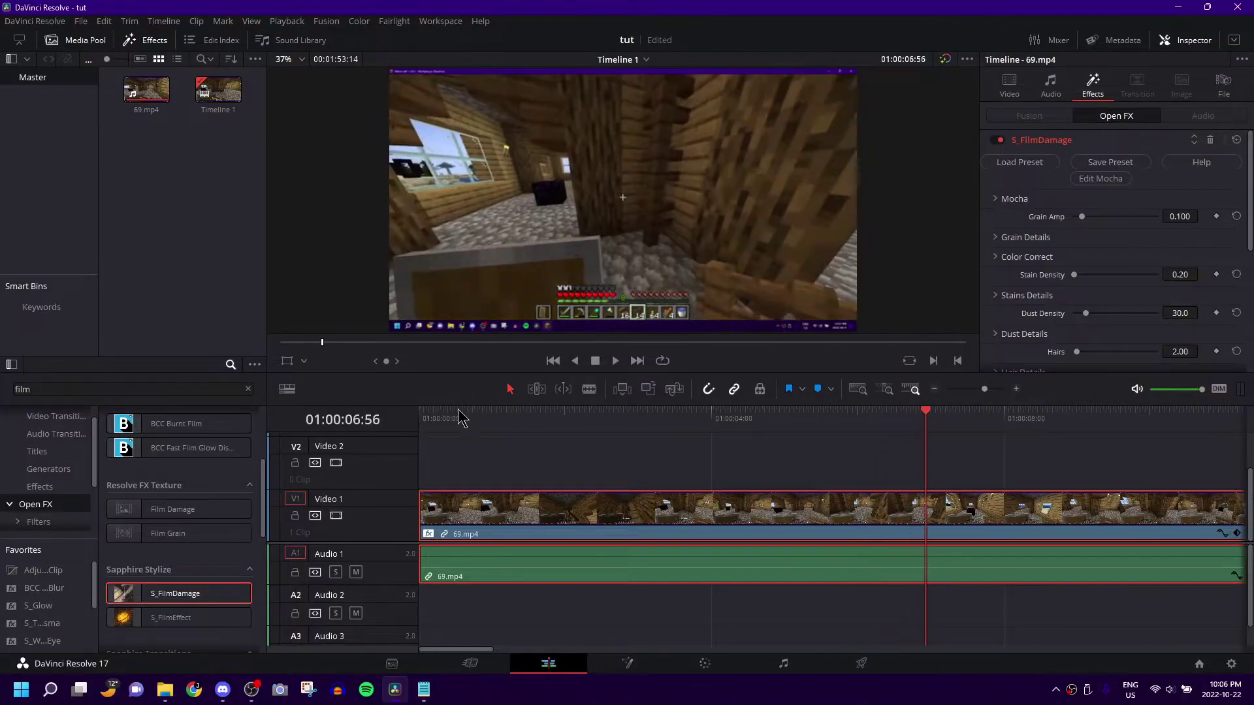
click(463, 413)
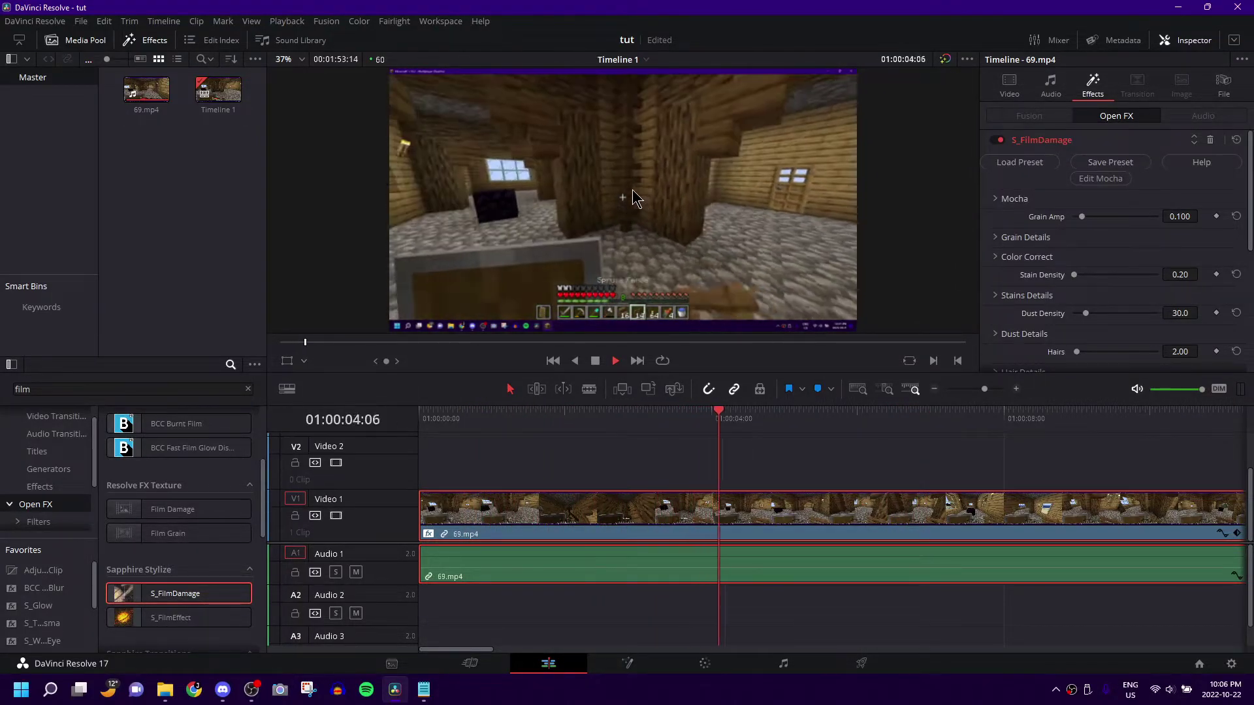
key(space)
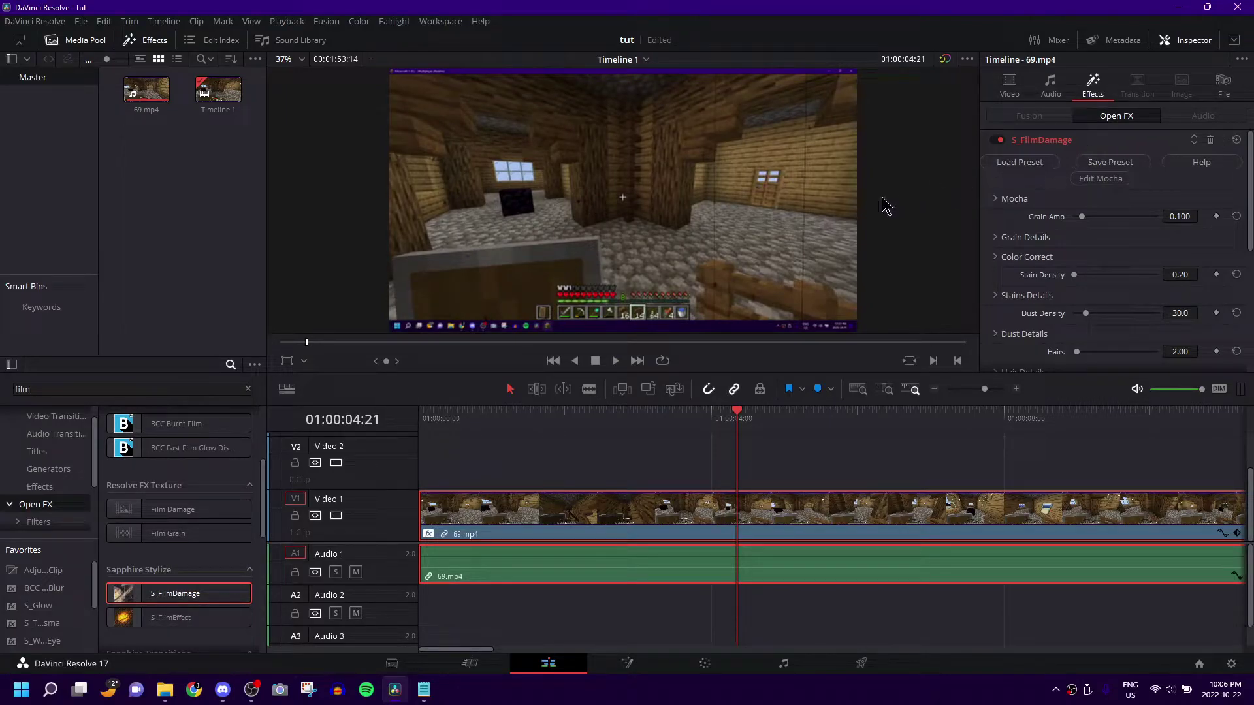
key(space)
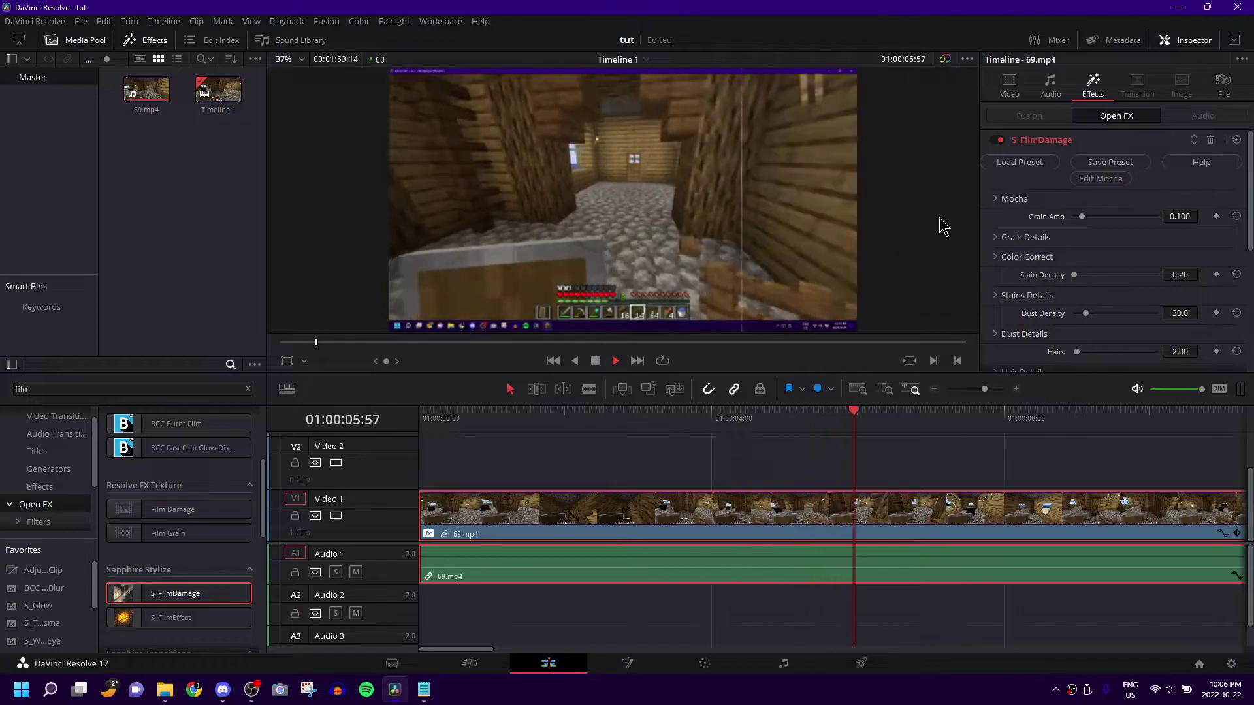
key(space)
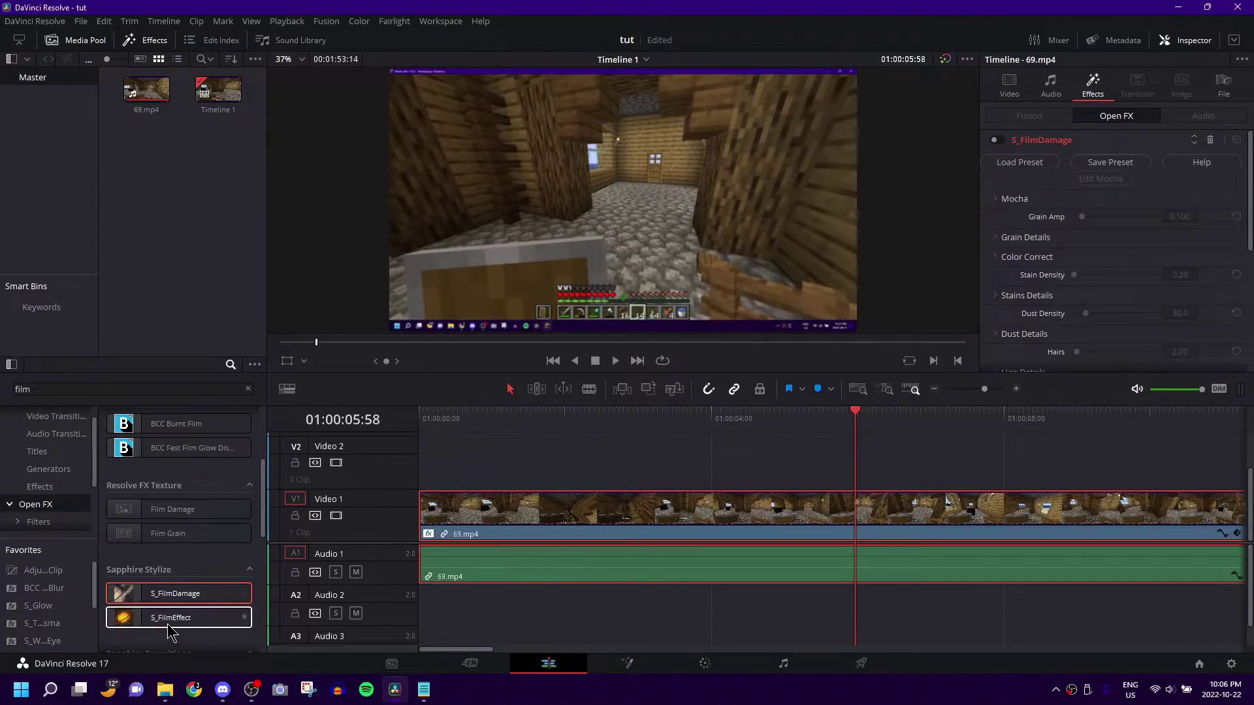
drag(170, 631, 591, 511)
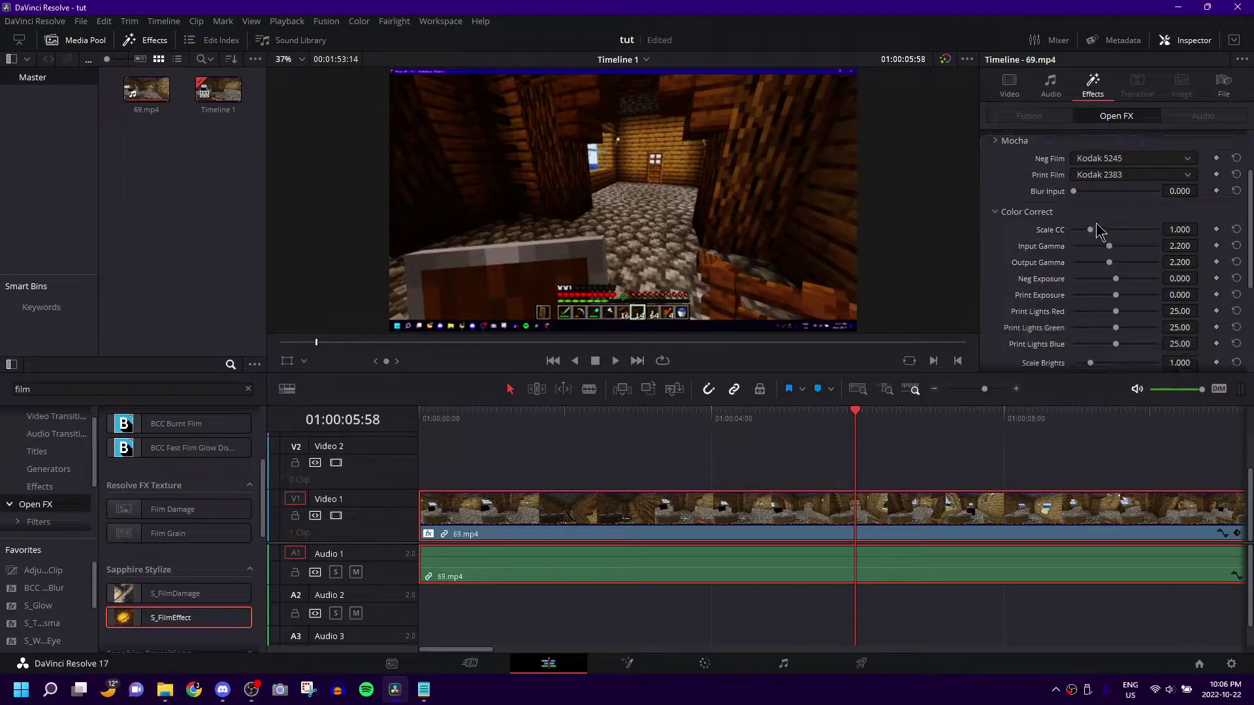
click(1211, 160)
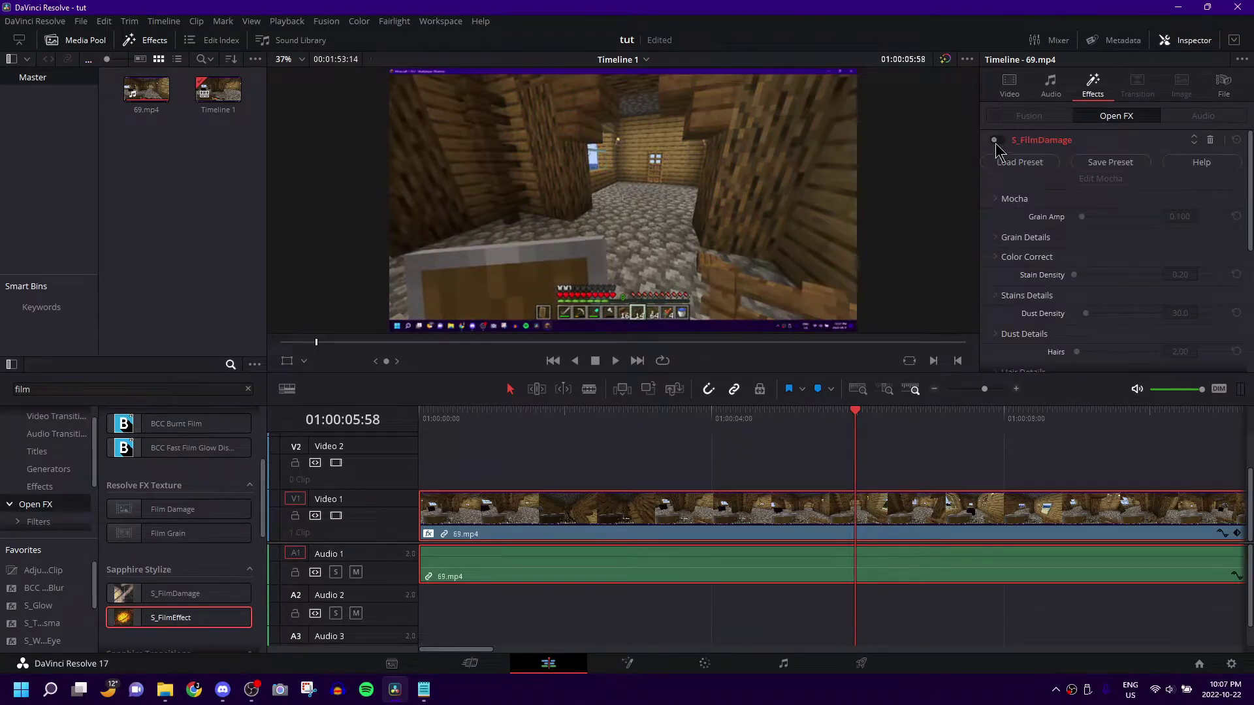
scroll(220, 543, down, 4)
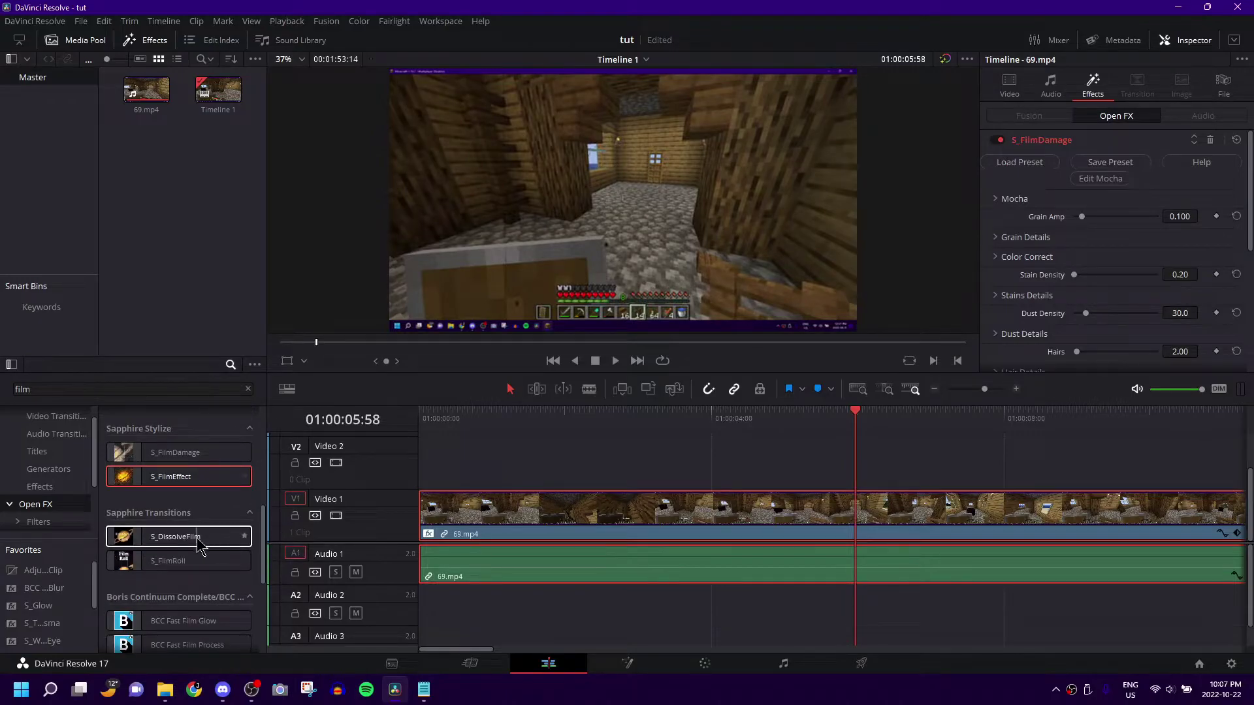
scroll(192, 551, down, 1)
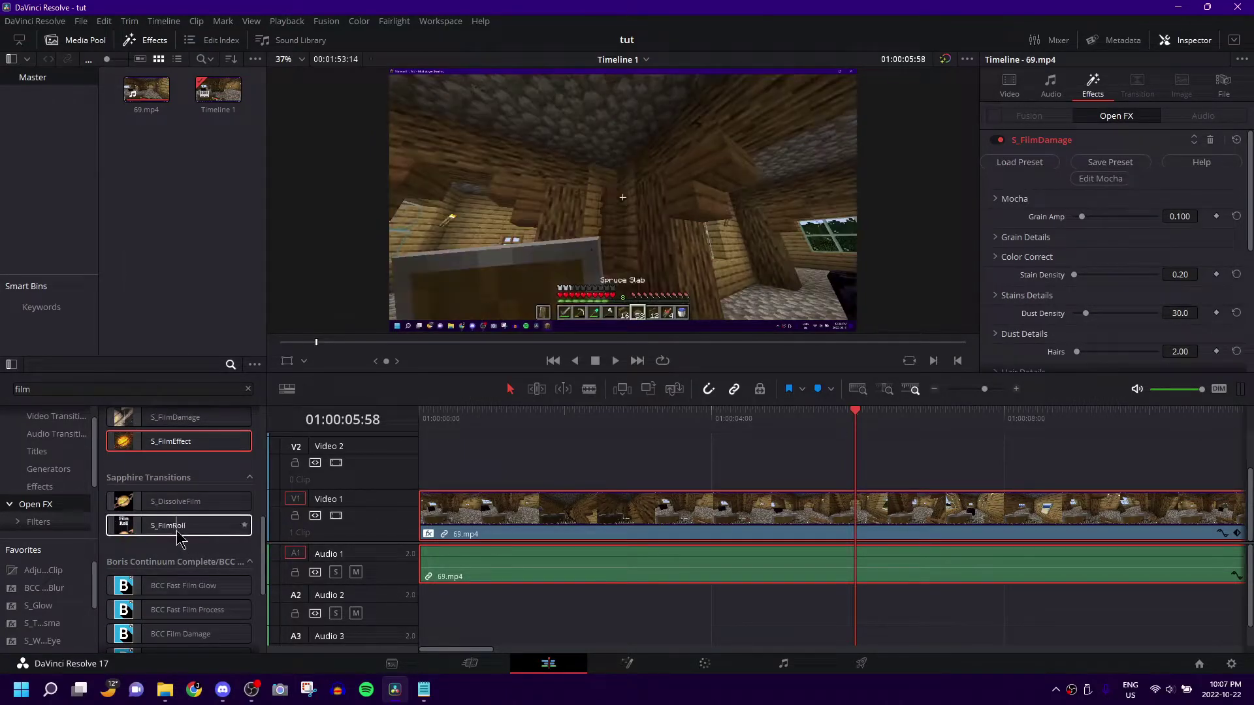
scroll(178, 526, down, 6)
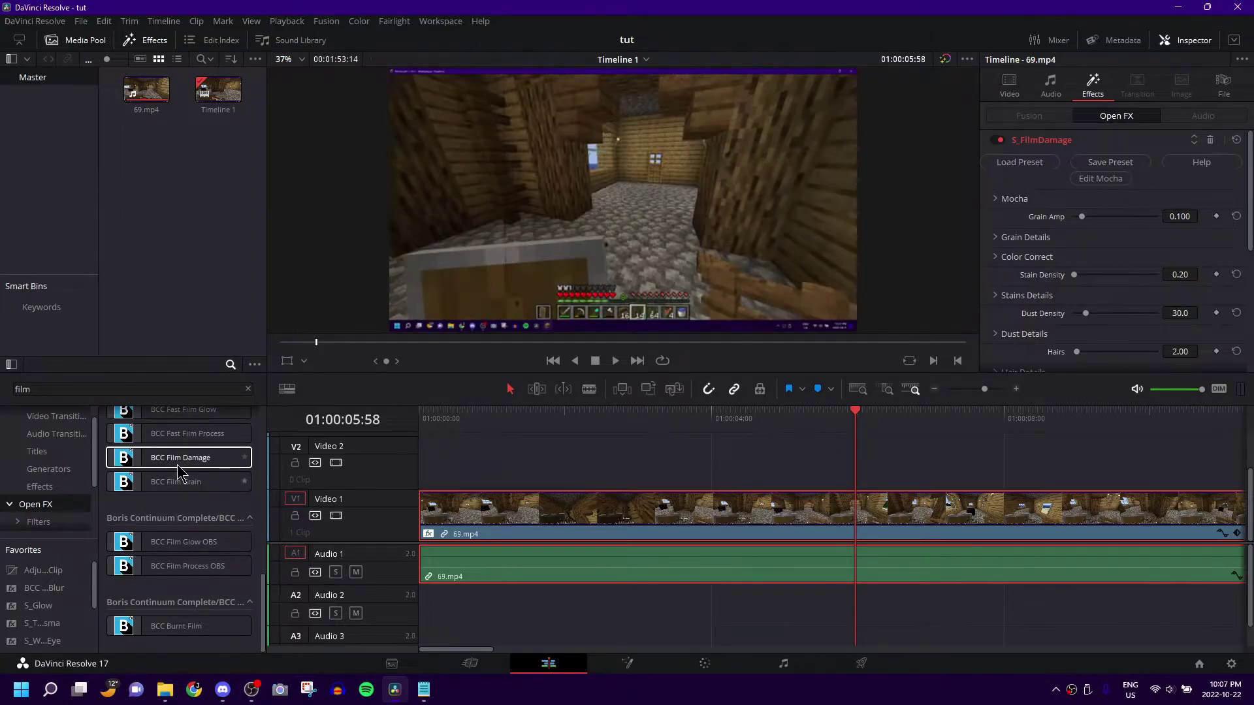
scroll(189, 499, down, 6)
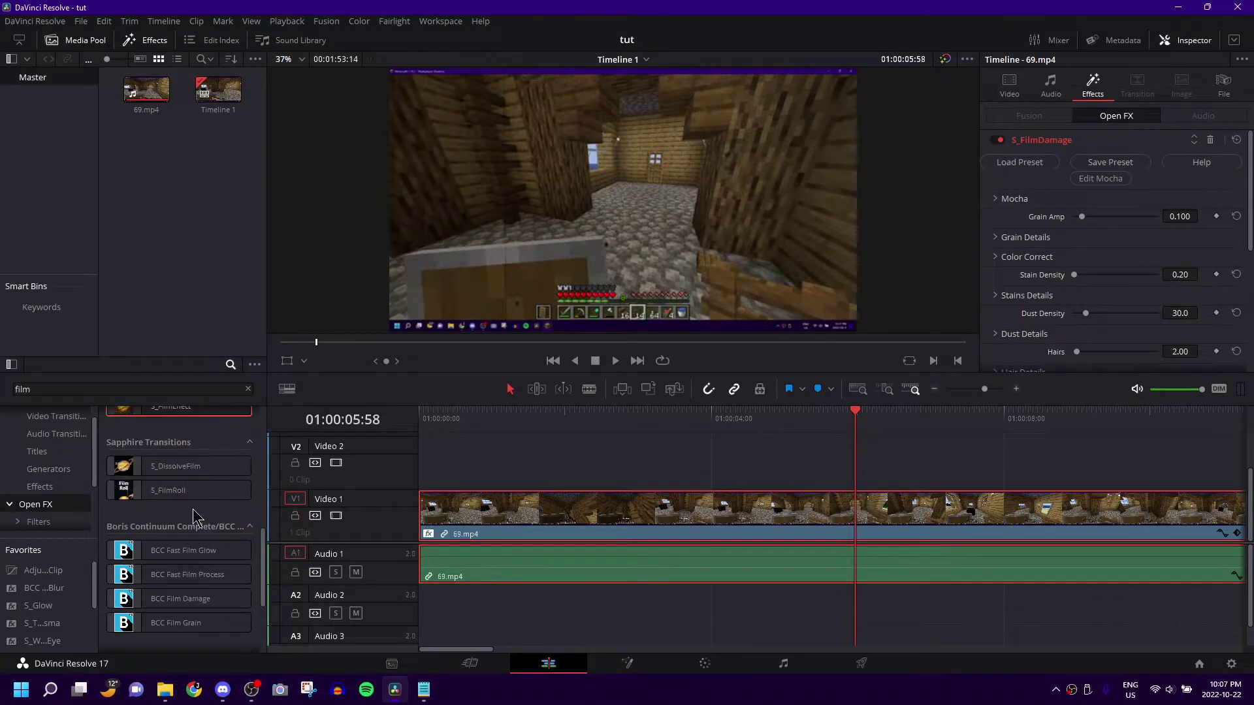
scroll(194, 508, up, 4)
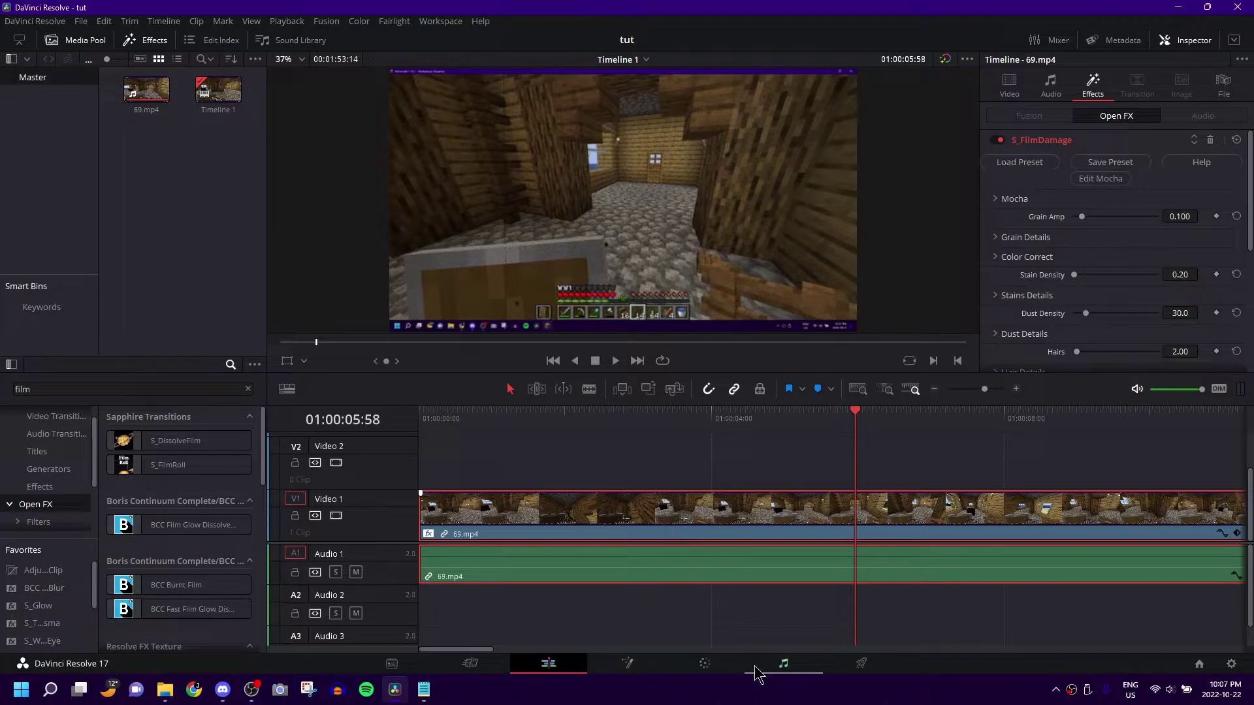
Step: Set the 69.mp4 clip's saturation to 20 on the Color page, then play it on the Edit page
click(705, 663)
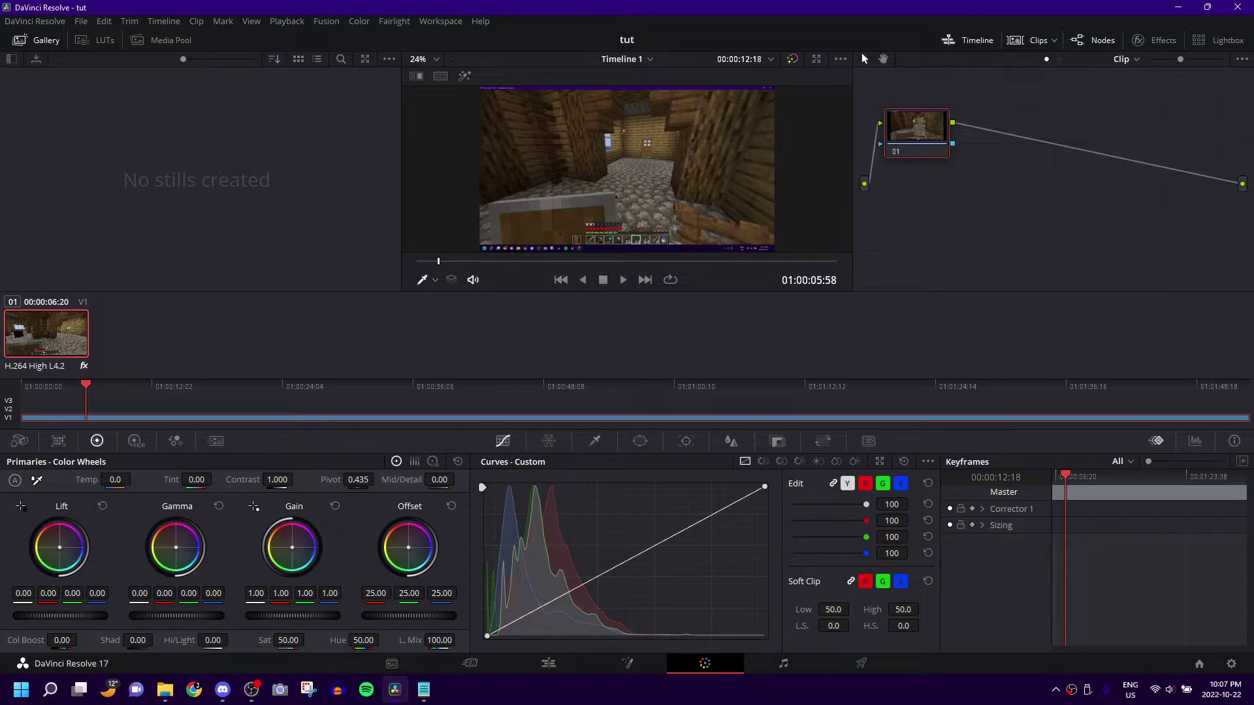
drag(288, 640, 248, 641)
click(292, 640)
text(20)
click(544, 665)
key(space)
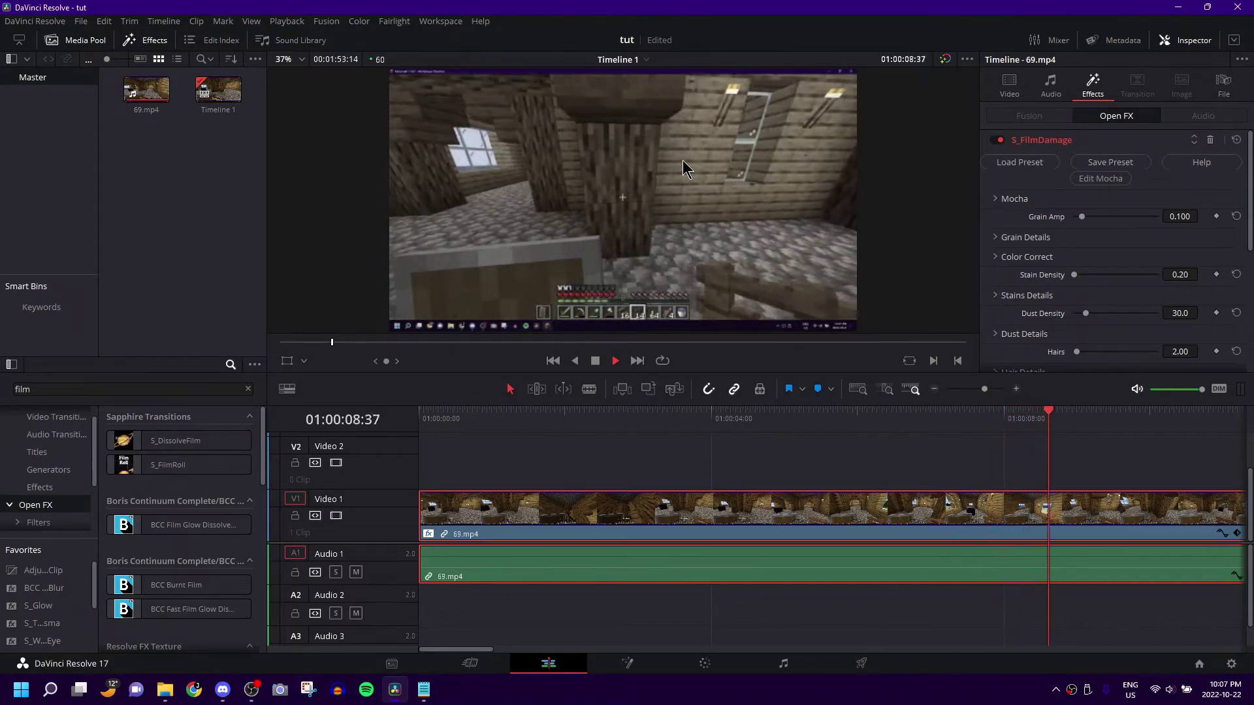
click(531, 416)
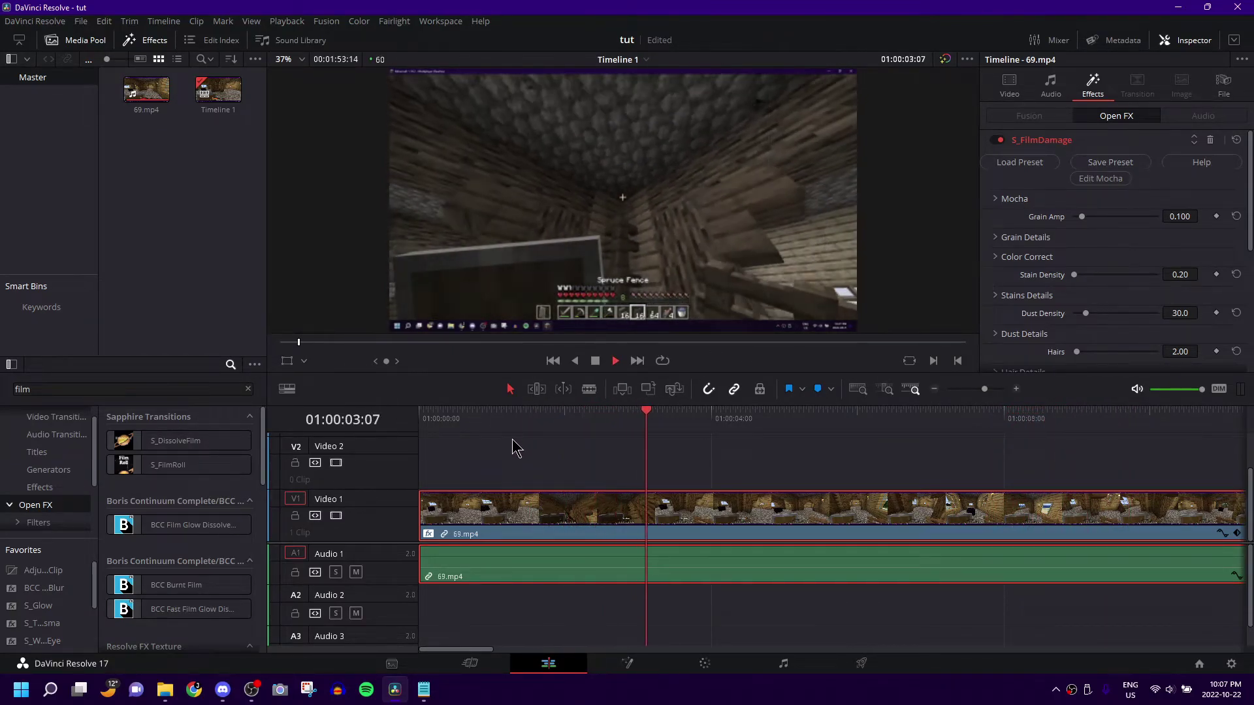
key(space)
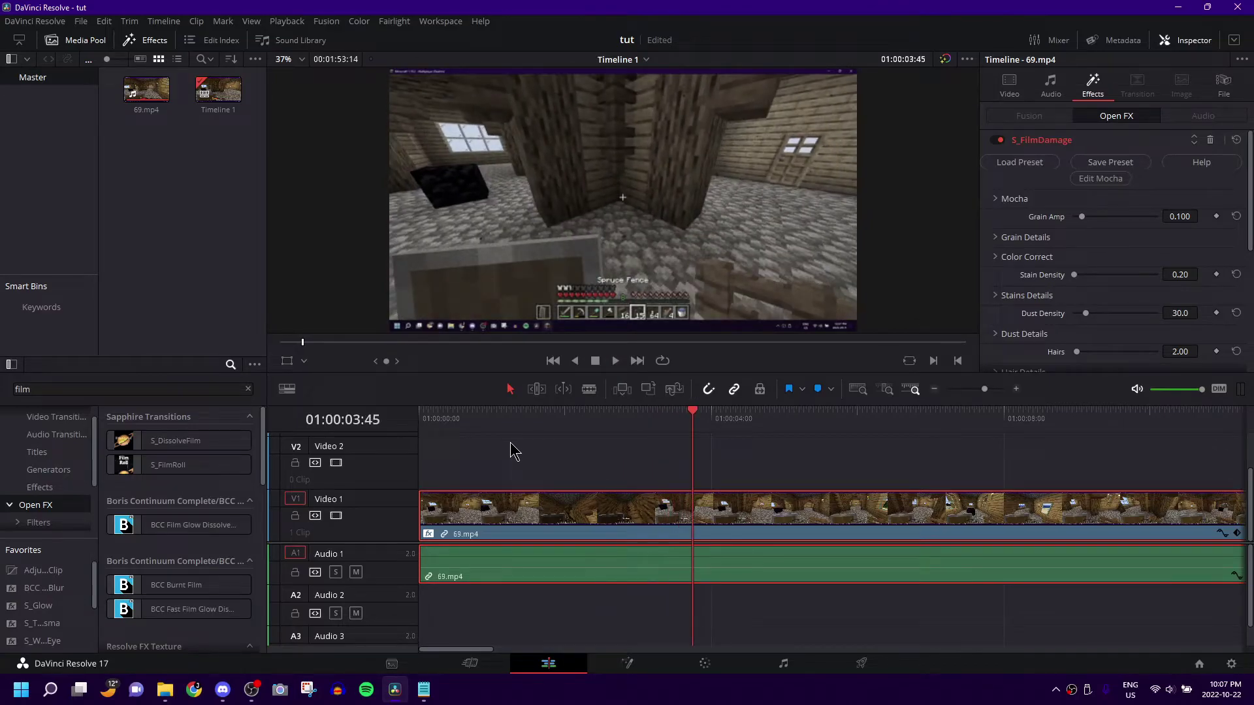
key(space)
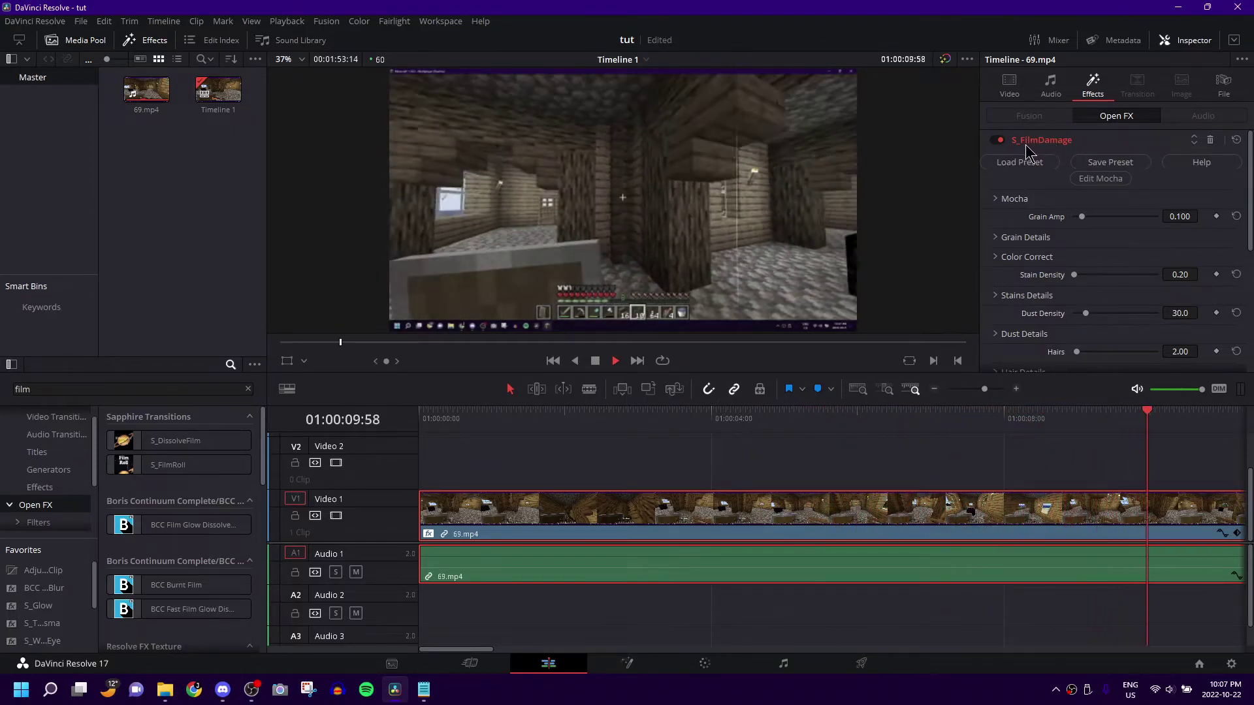
key(space)
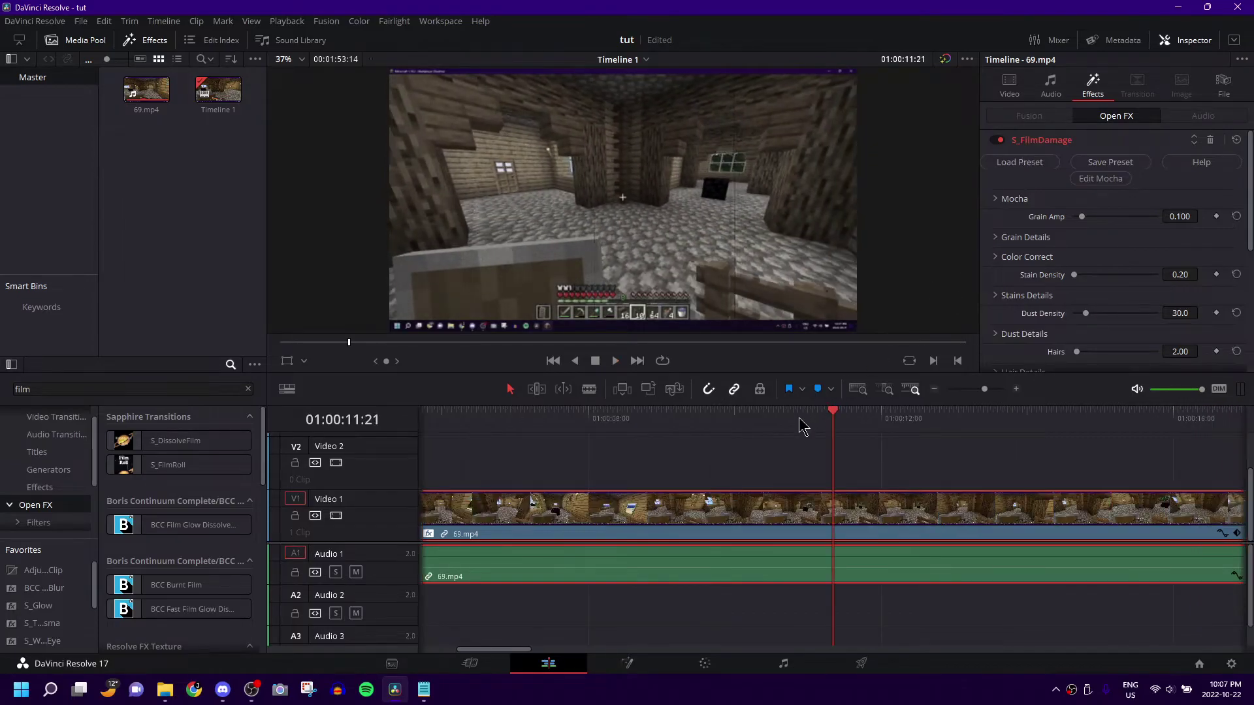
key(Home)
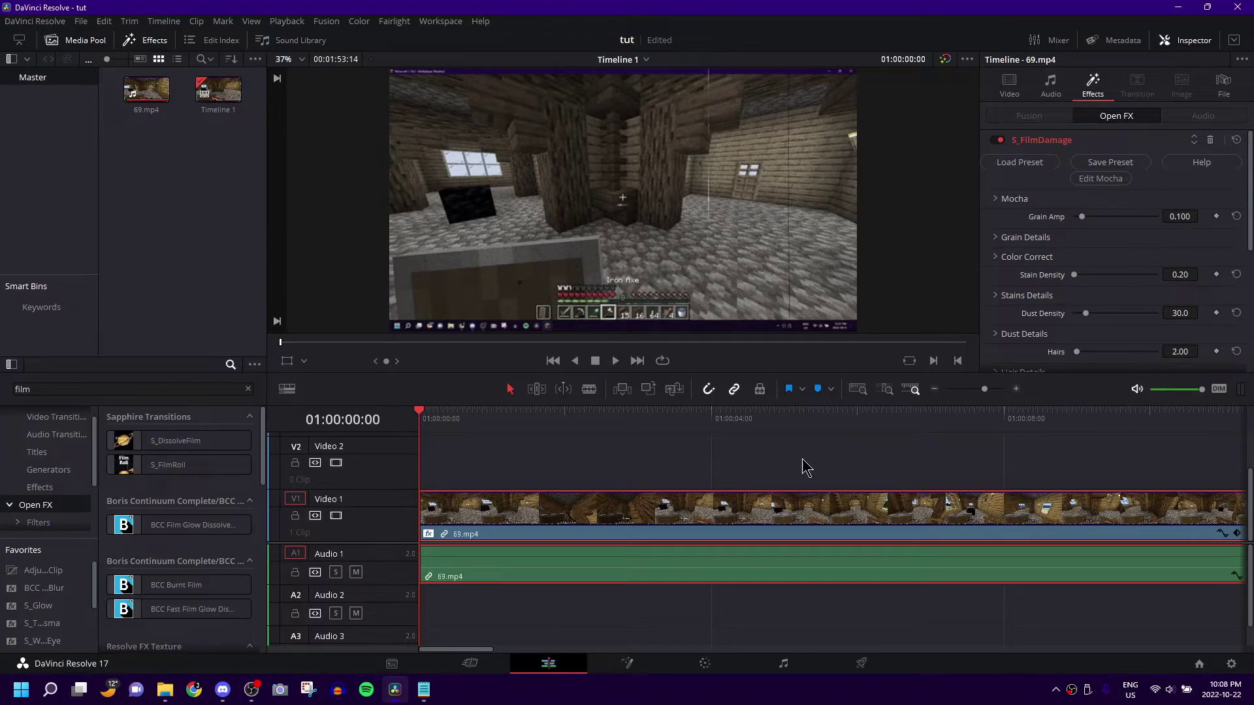
Step: Zoom out Timeline 1 to show the whole 69.mp4 clip and play it from the start
click(969, 390)
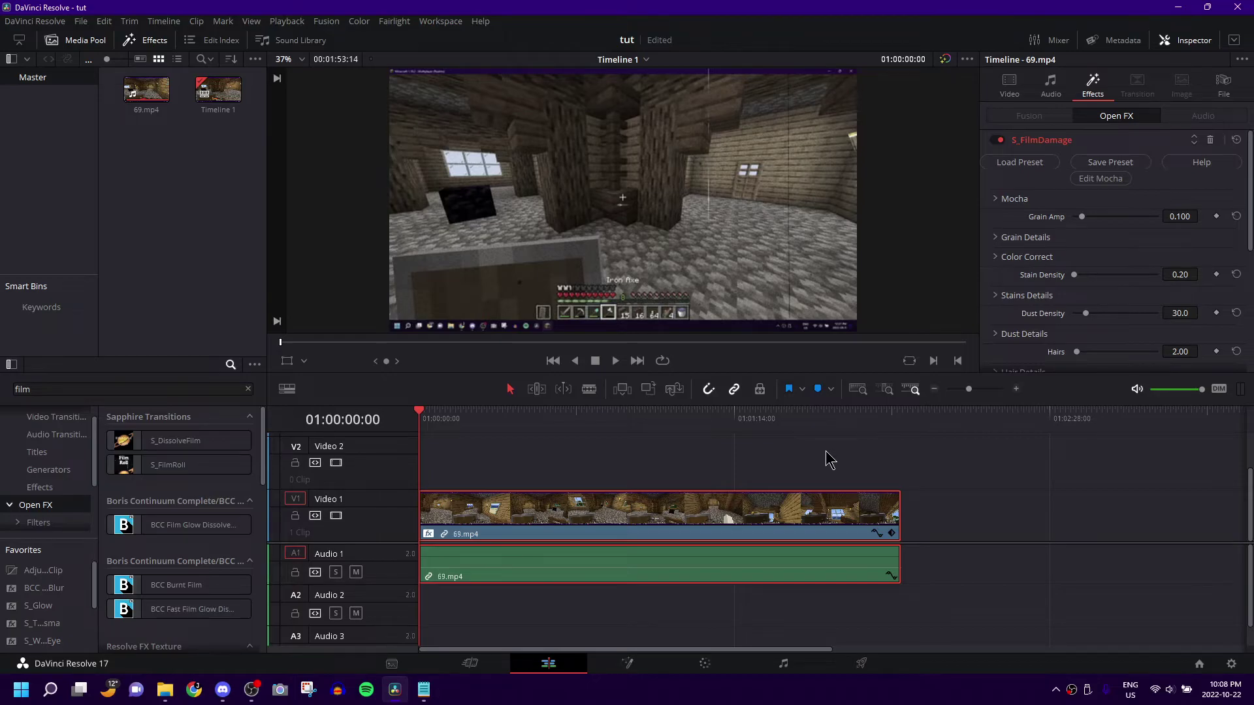
key(space)
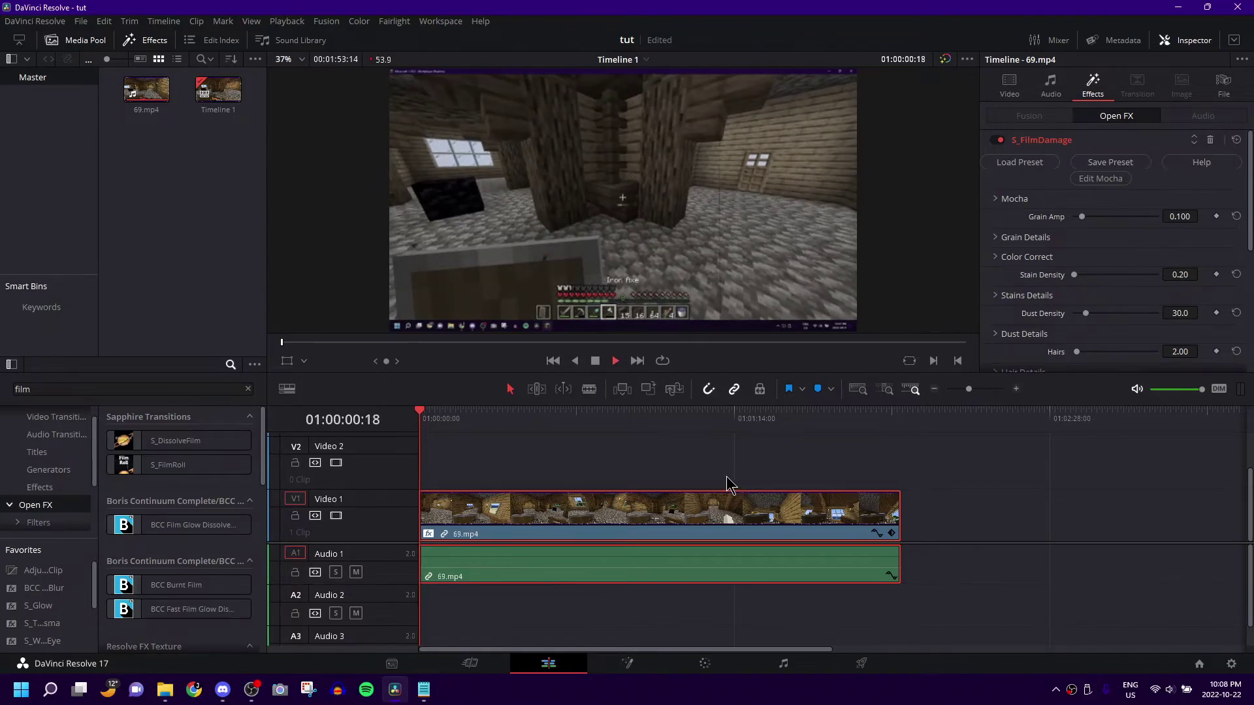